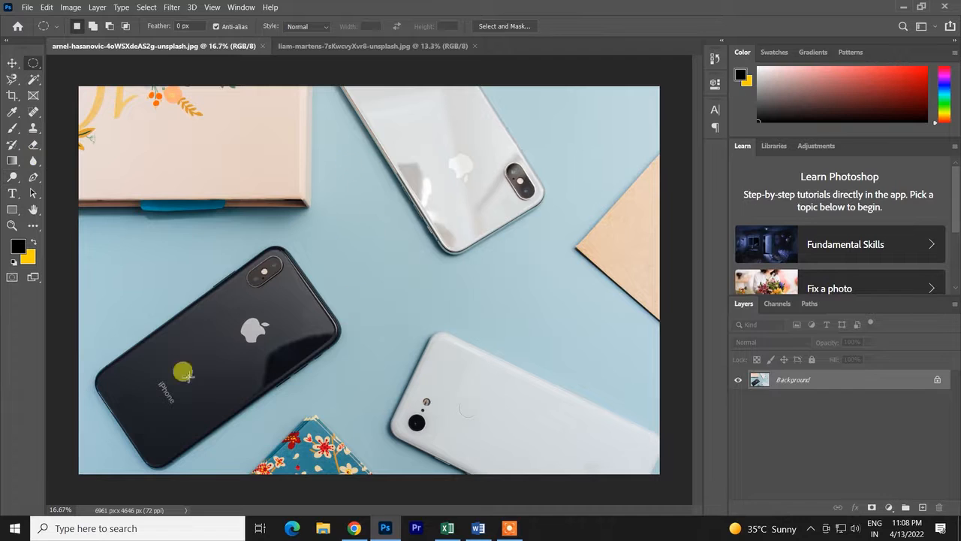
Step: Try a freehand Lasso selection around the lower part of the upper white iPhone and undo it
left_click(12, 81)
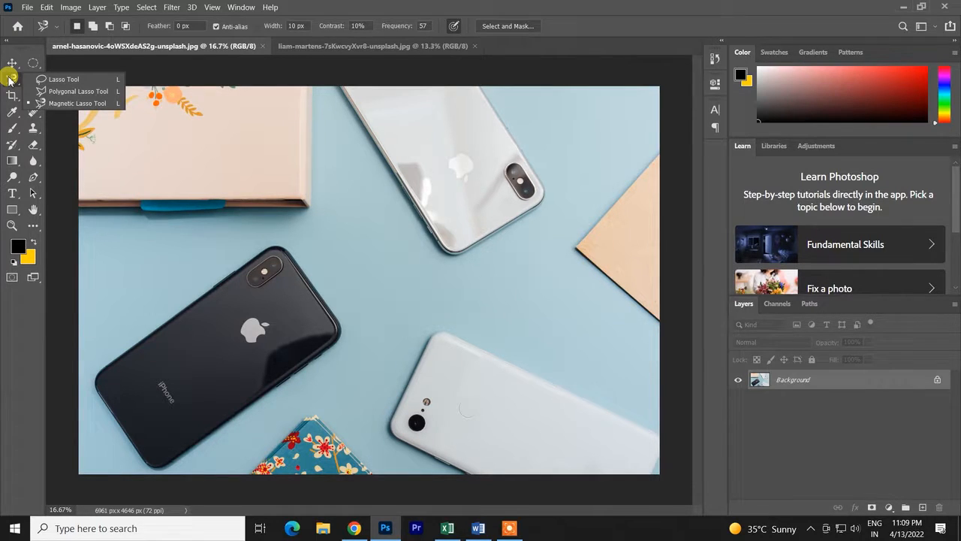
left_click(45, 78)
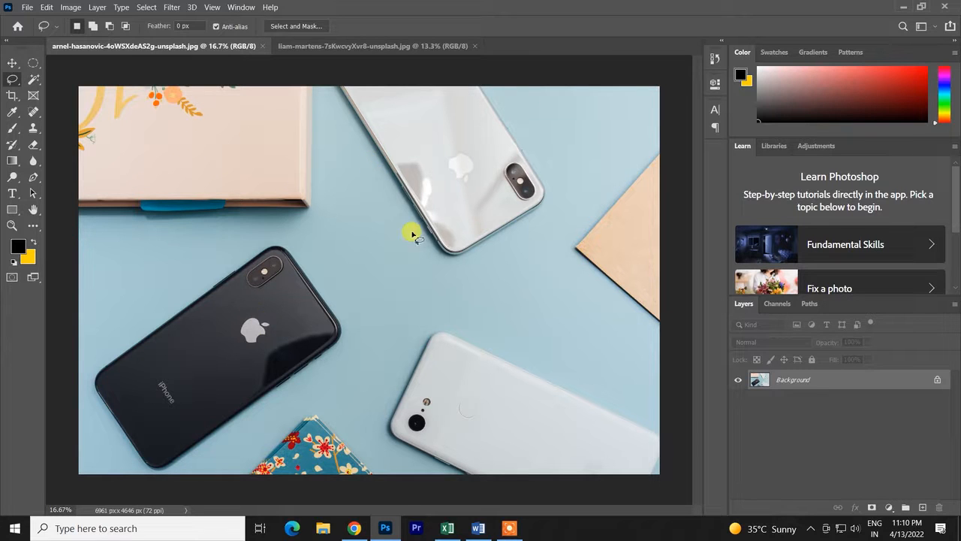
mouse_move(506, 248)
left_mouse_down()
mouse_move(399, 193)
mouse_move(497, 90)
mouse_move(559, 165)
mouse_move(524, 272)
mouse_move(482, 285)
mouse_move(433, 268)
mouse_move(410, 217)
mouse_move(433, 121)
mouse_move(491, 96)
mouse_move(545, 123)
mouse_move(566, 275)
mouse_move(518, 319)
left_mouse_up()
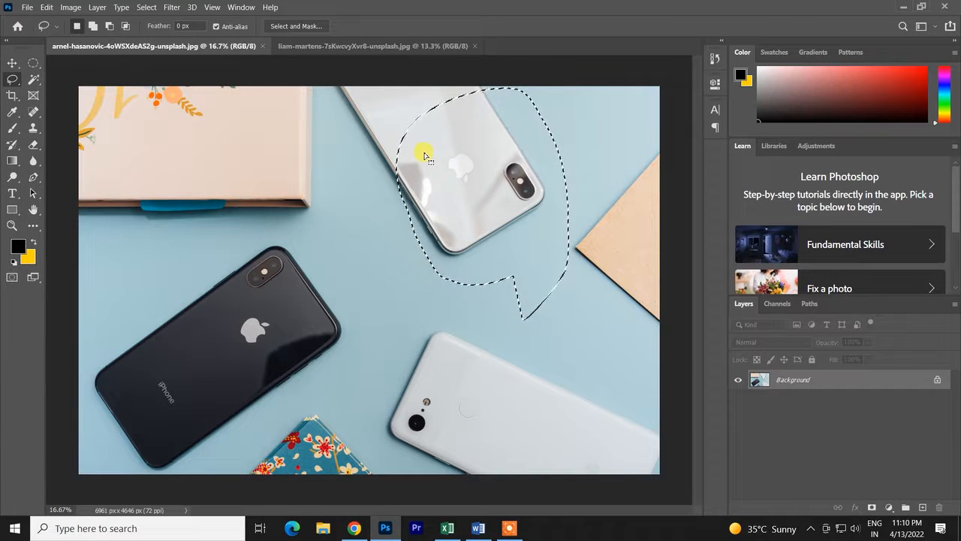
key("ctrl+z")
Step: Try a freehand Lasso trace along the black iPhone's long upper edge and undo it
scroll(169, 332, "up", 3)
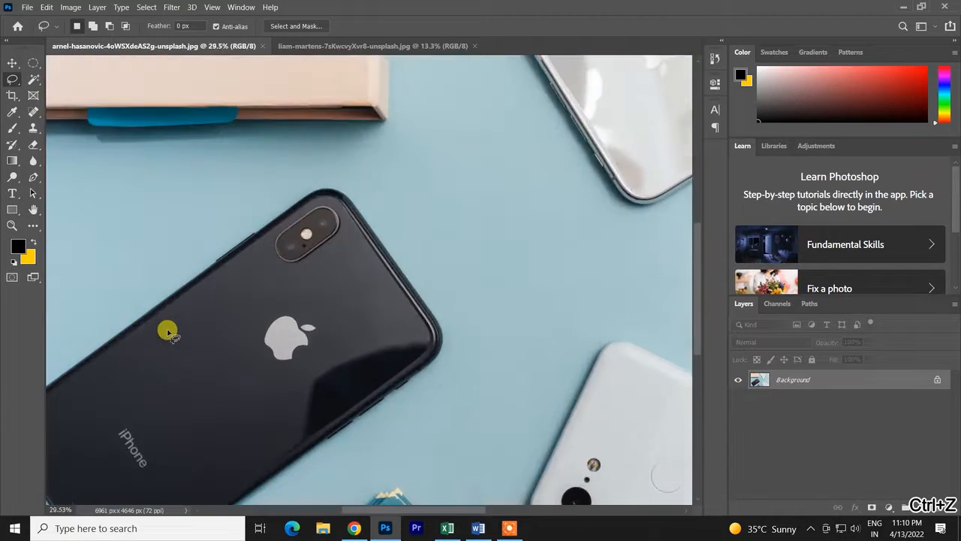
scroll(202, 237, "up", 2)
left_click_drag(288, 155, 131, 262)
key("ctrl+z")
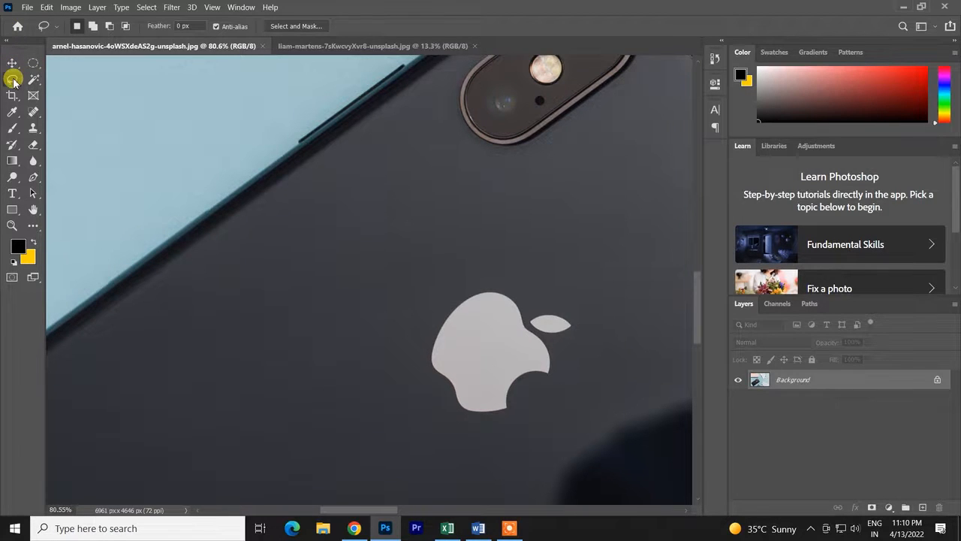
Step: Try a rough freehand Lasso selection over the black iPhone's back and undo it
scroll(347, 229, "down", 2)
scroll(357, 308, "down", 1)
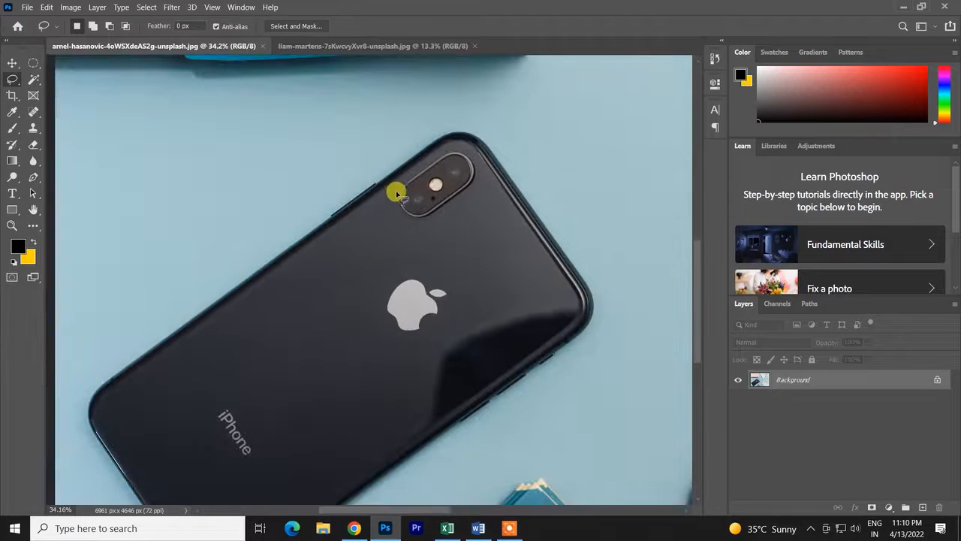
mouse_move(428, 153)
left_mouse_down()
mouse_move(298, 243)
mouse_move(184, 341)
mouse_move(189, 360)
mouse_move(288, 472)
mouse_move(510, 215)
mouse_move(441, 143)
left_mouse_up()
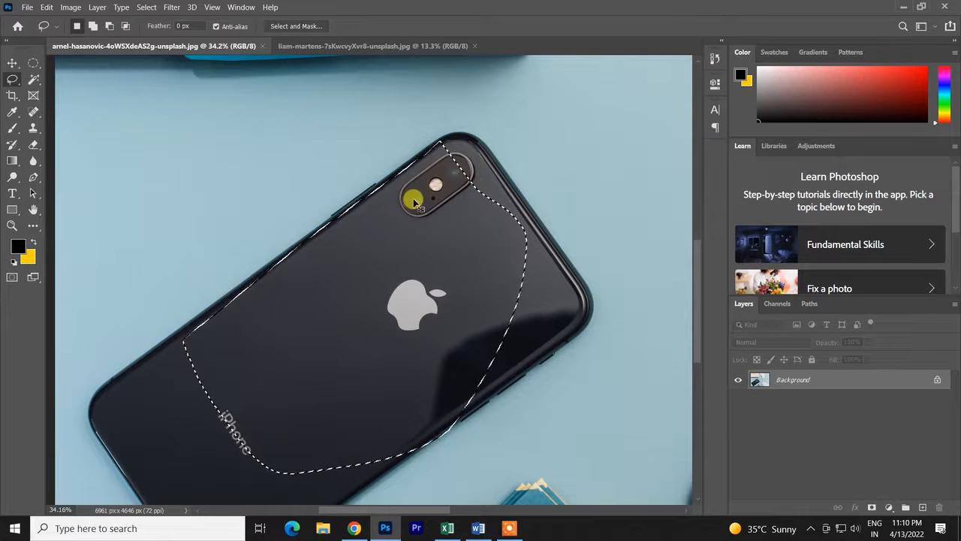
key("ctrl+z")
Step: Try a freehand Lasso selection around the black iPhone's camera module and undo it
scroll(421, 196, "up", 5)
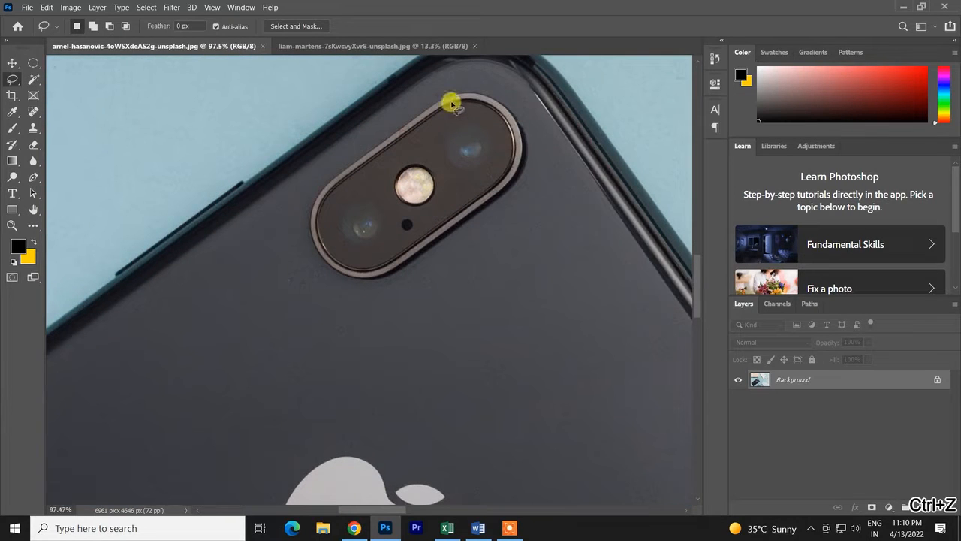
mouse_move(451, 98)
left_mouse_down()
mouse_move(435, 101)
mouse_move(314, 203)
mouse_move(309, 238)
mouse_move(349, 278)
mouse_move(395, 263)
mouse_move(499, 182)
mouse_move(516, 157)
mouse_move(516, 128)
mouse_move(501, 113)
mouse_move(463, 91)
mouse_move(435, 101)
left_mouse_up()
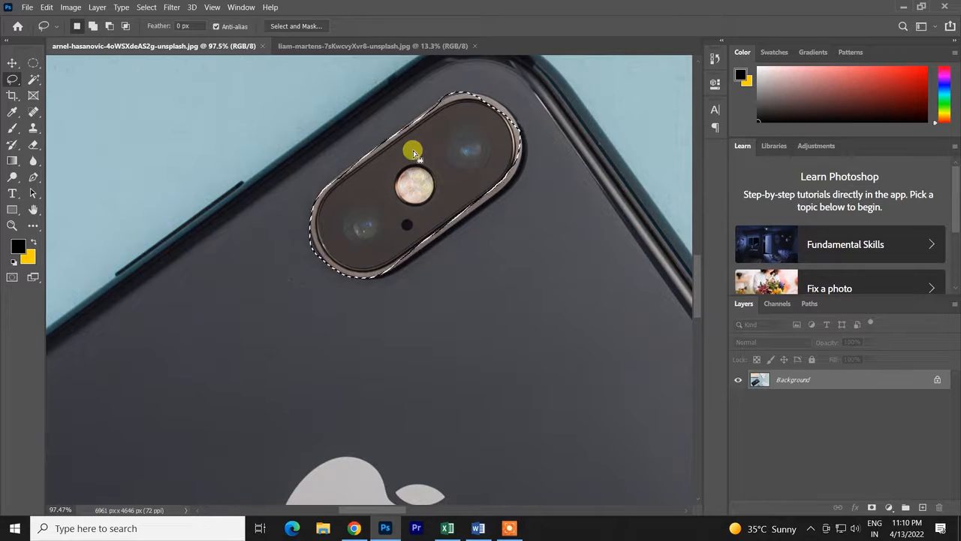
key("ctrl+z")
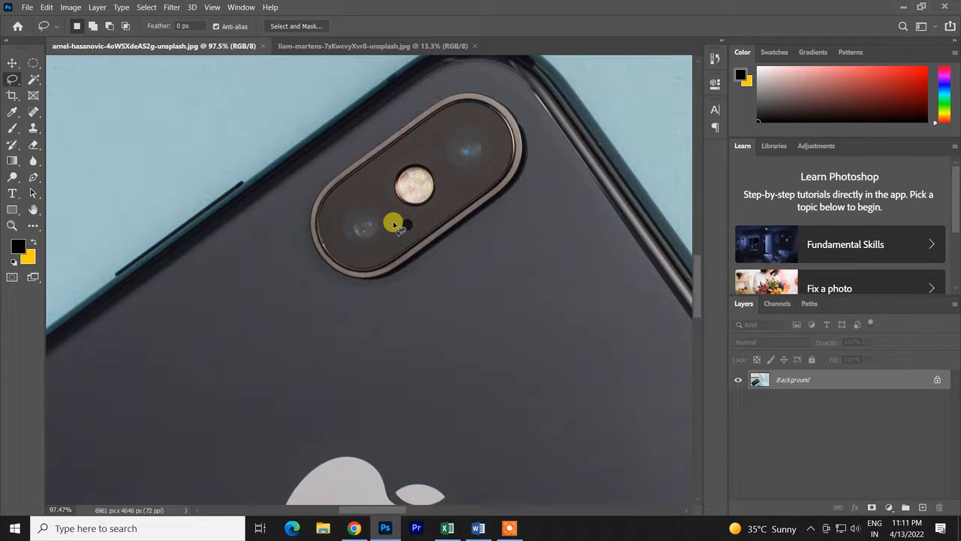
scroll(428, 208, "up", 3)
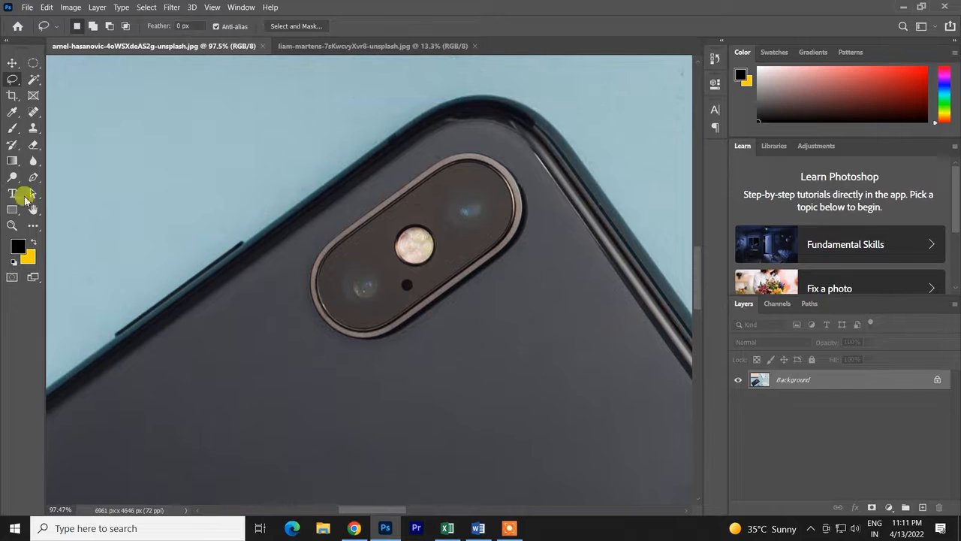
Step: Switch to the Magnetic Lasso tool and show the whole photo
right_click(14, 78)
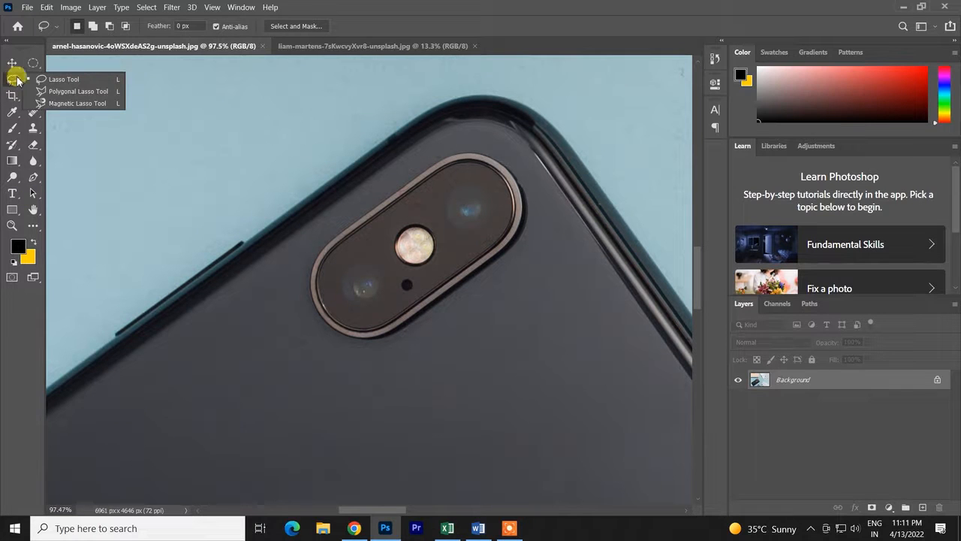
left_click(56, 104)
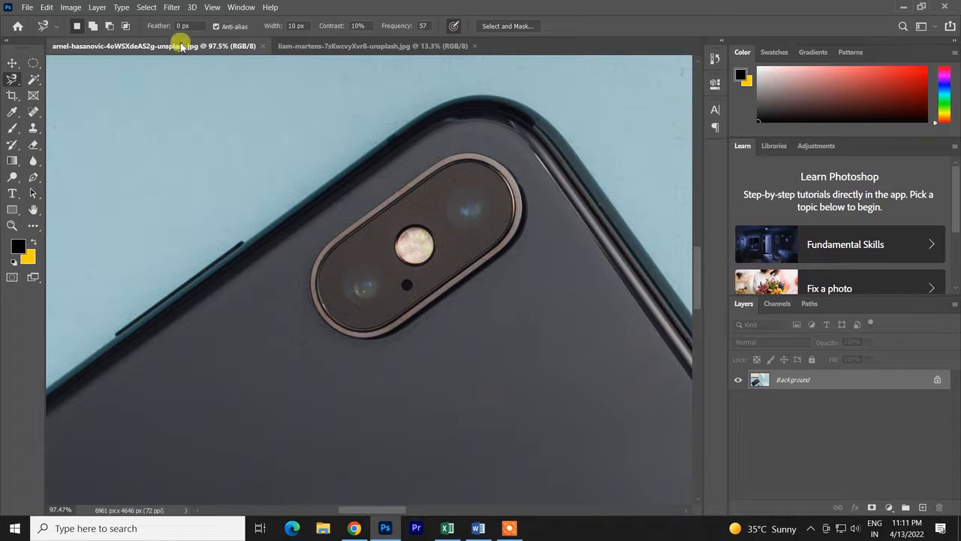
scroll(317, 268, "down", 5)
scroll(319, 278, "down", 3)
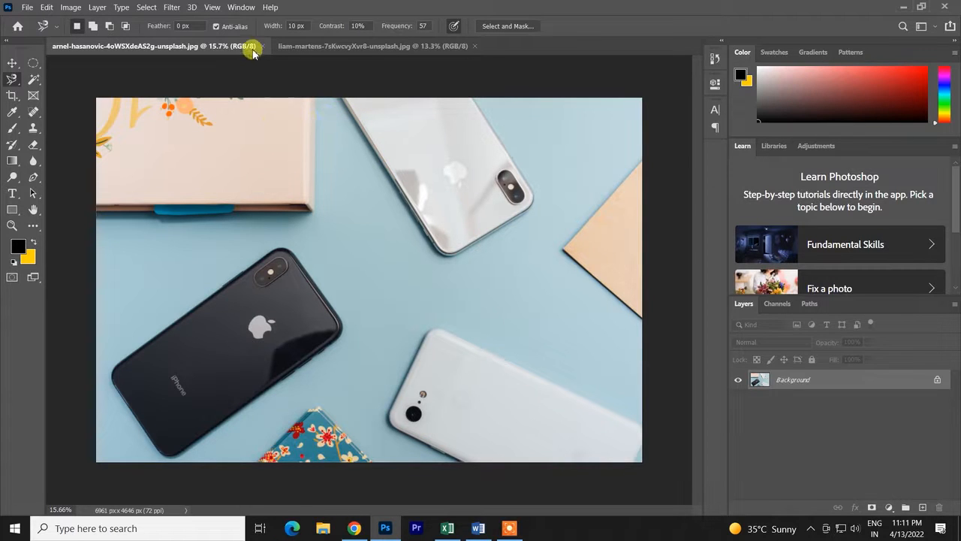
Step: Try tracing the black iPhone's outline with the Magnetic Lasso, starting near the camera, and back out the stray anchor points
left_click(260, 261)
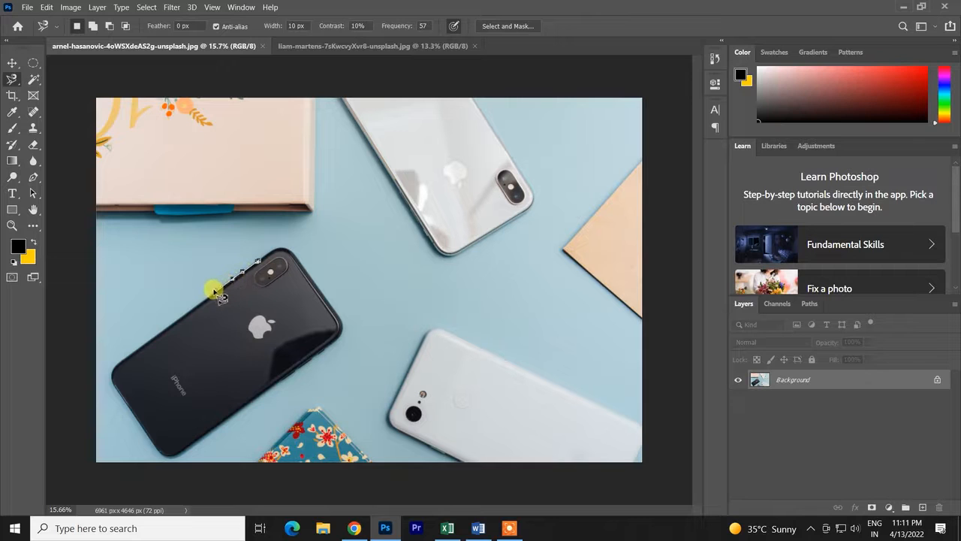
mouse_move(201, 303)
left_mouse_down()
mouse_move(109, 368)
mouse_move(115, 401)
mouse_move(147, 442)
left_mouse_up()
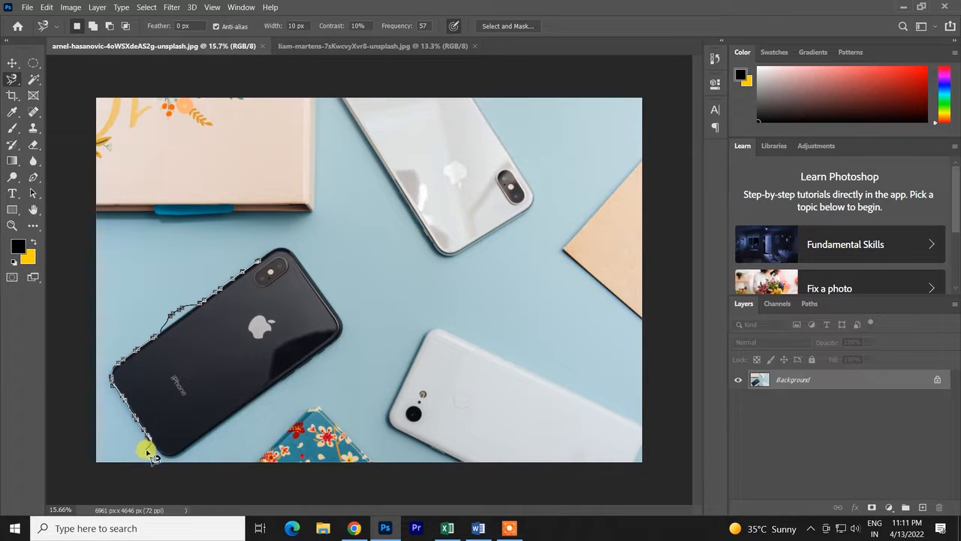
mouse_move(164, 464)
left_mouse_down()
mouse_move(206, 451)
mouse_move(313, 364)
mouse_move(293, 368)
mouse_move(300, 350)
mouse_move(302, 421)
mouse_move(308, 406)
left_mouse_up()
key("ctrl+z")
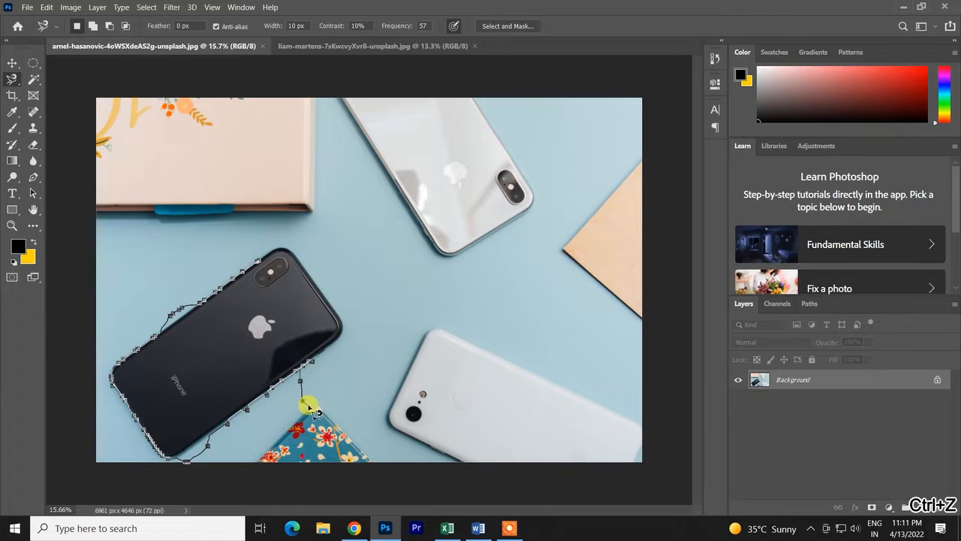
key("alt+BackSpace")
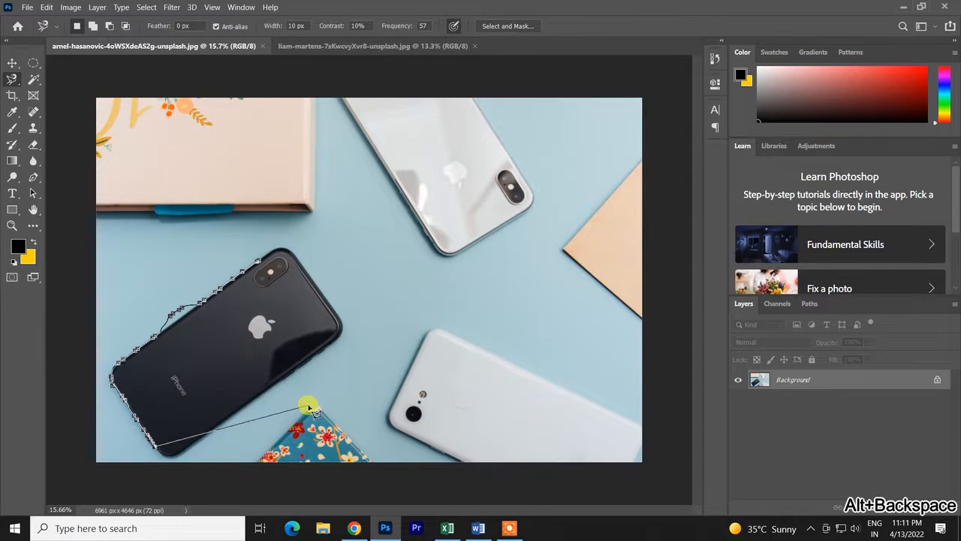
key("alt+BackSpace")
key("alt+BackSpace")
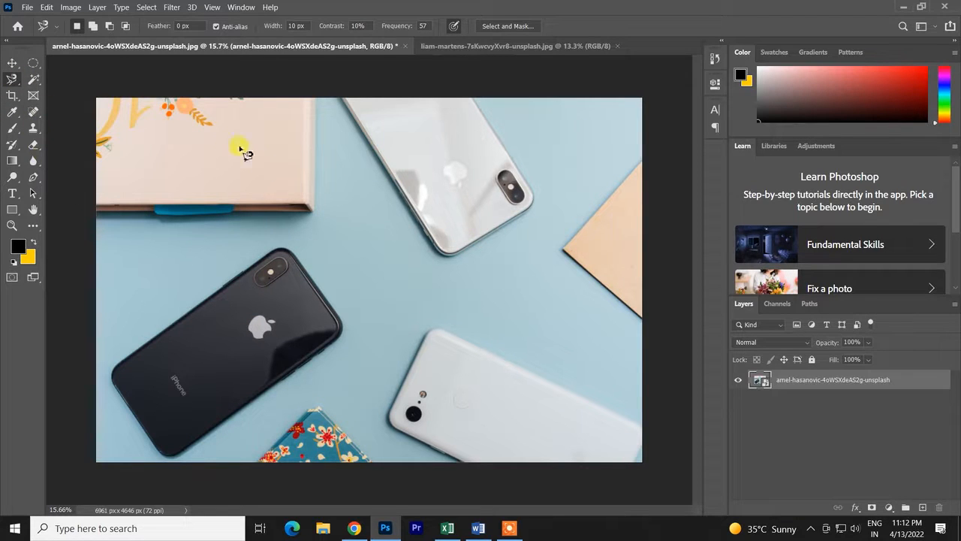
Step: Trace the black iPhone's outline again from its camera corner with the Magnetic Lasso, removing stray anchor points along the way
left_click(276, 255)
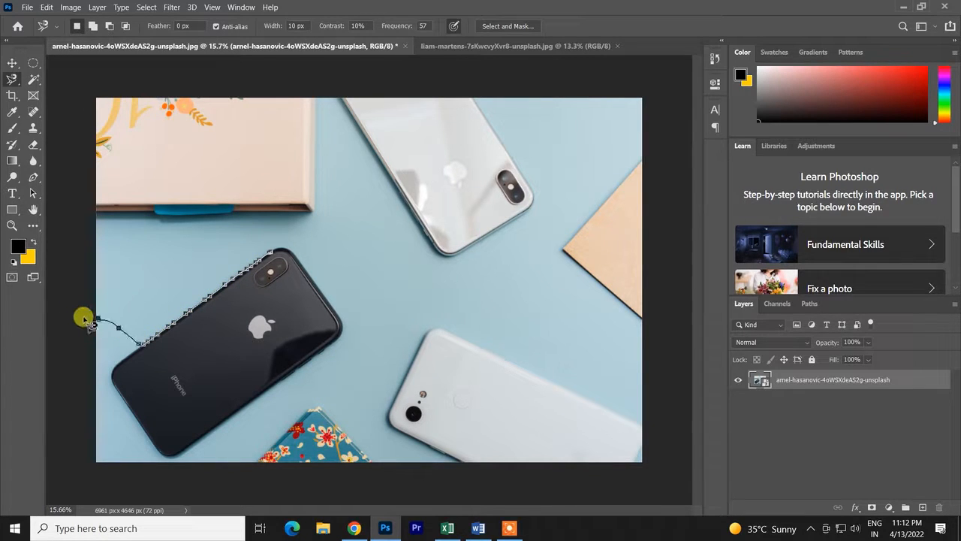
key("alt+BackSpace")
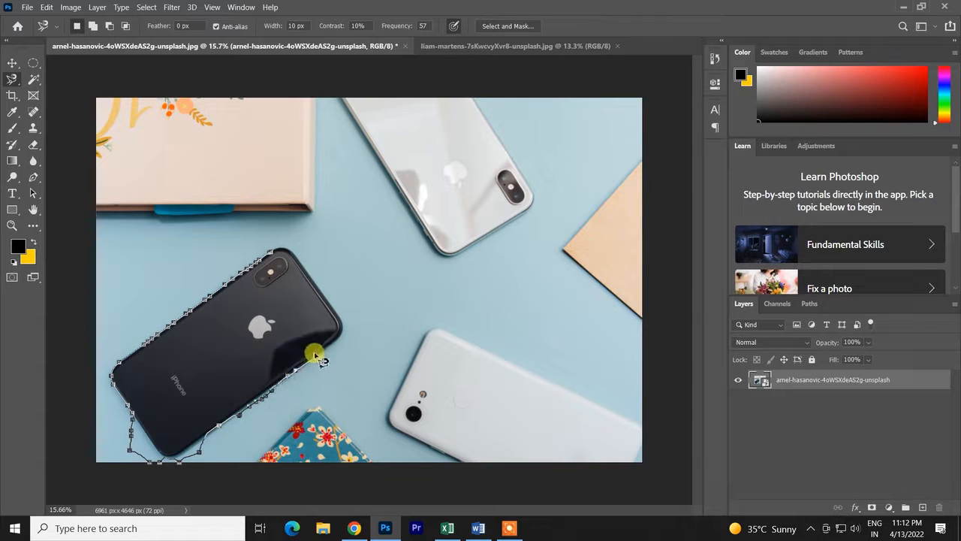
key("ctrl+z")
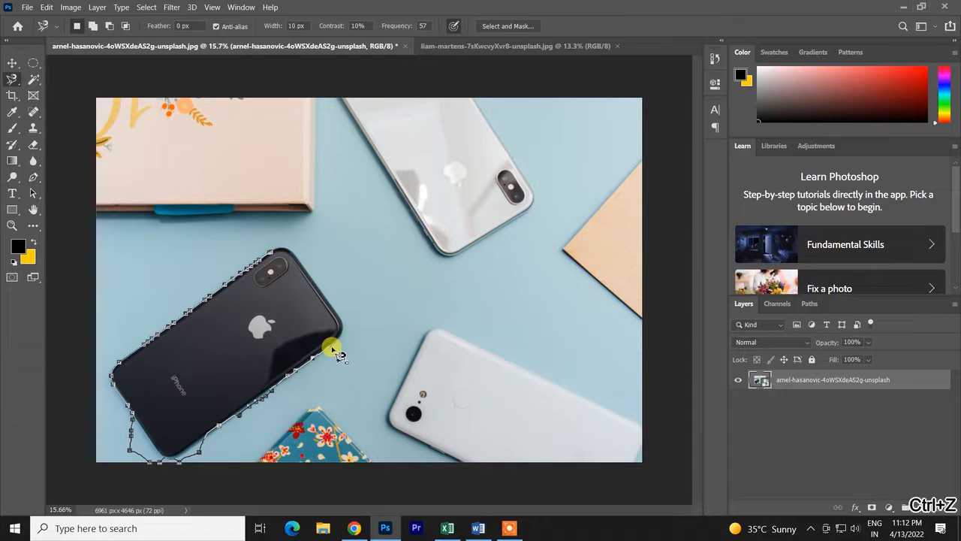
Step: Remove the Magnetic Lasso anchor points one by one back to the start of the outline
key("alt+BackSpace")
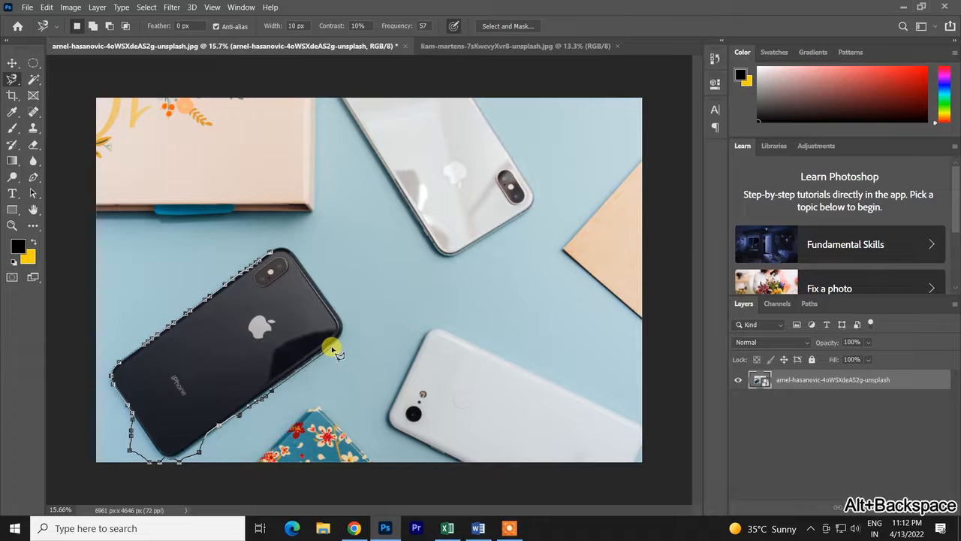
key("alt+BackSpace")
key("alt+BackSpace")
key("alt+BackSpace")
key("alt+BackSpace")
key("alt+BackSpace")
key("alt+BackSpace")
key("alt+BackSpace")
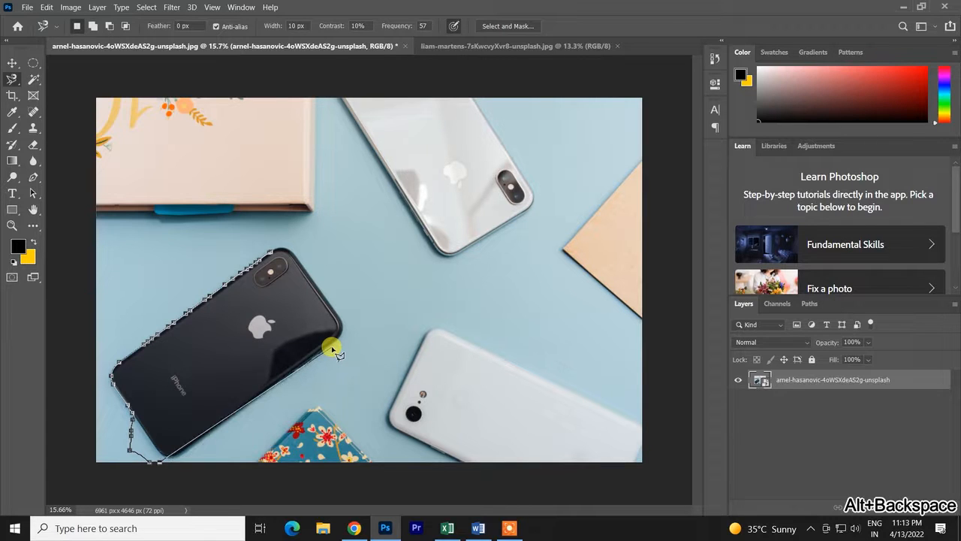
key("alt+BackSpace")
key("alt+BackSpace")
key("alt+BackSpace")
key("alt+BackSpace")
key("alt+BackSpace")
key("alt+BackSpace")
key("alt+BackSpace")
key("alt+BackSpace")
key("alt+BackSpace")
key("alt+BackSpace")
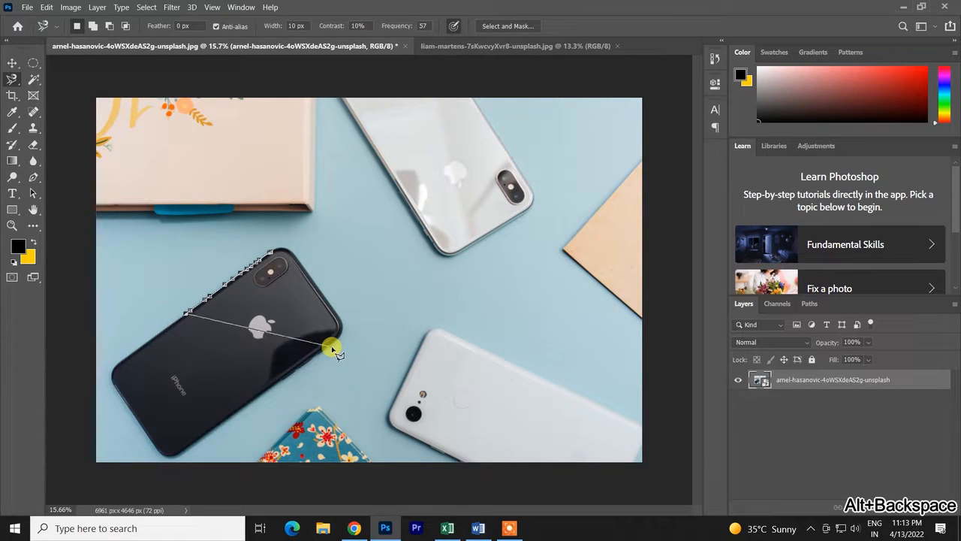
key("alt+BackSpace")
key("alt+BackSpace")
key("alt+BackSpace")
key("alt+BackSpace")
key("alt+BackSpace")
key("alt+BackSpace")
key("alt+BackSpace")
key("alt+BackSpace")
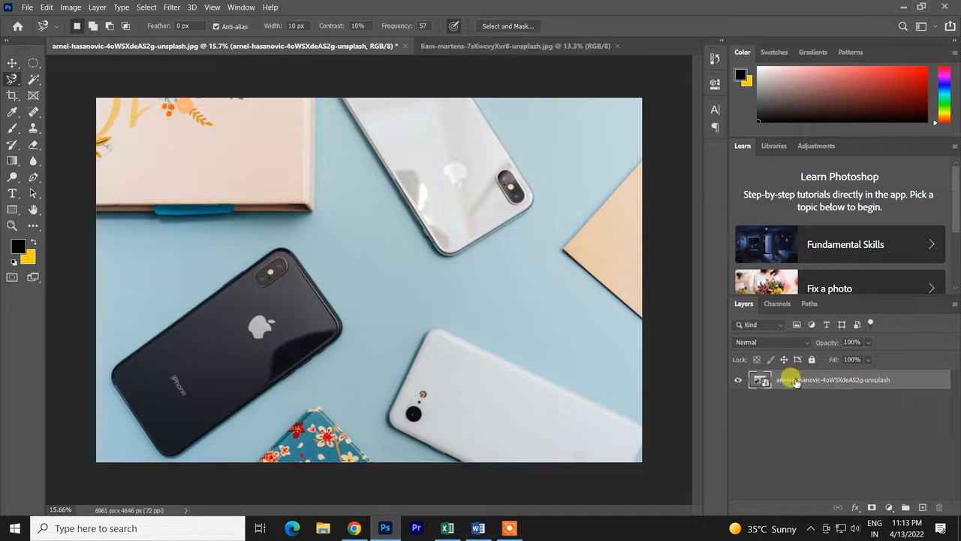
Step: Duplicate the photo layer and hide the original layer beneath it
key("ctrl+j")
left_click(738, 399)
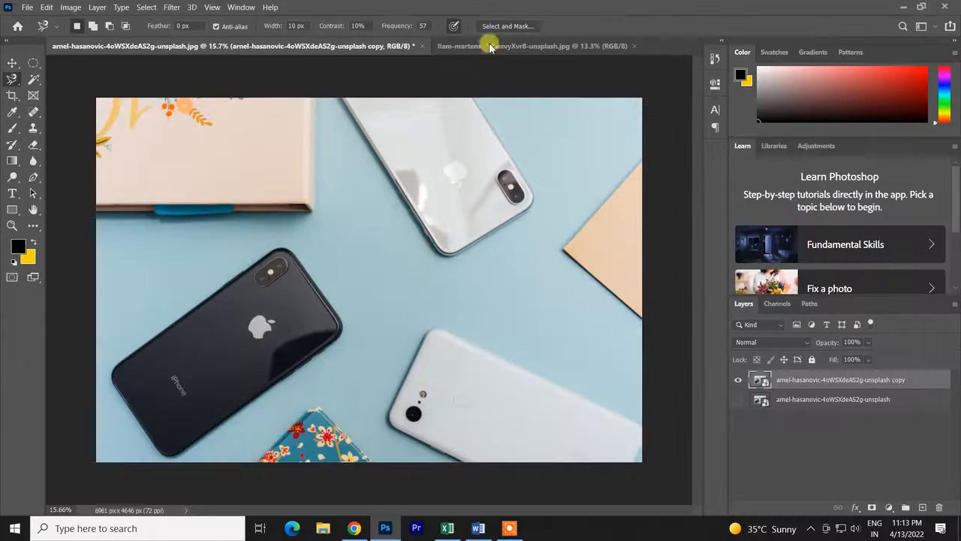
left_click(455, 25)
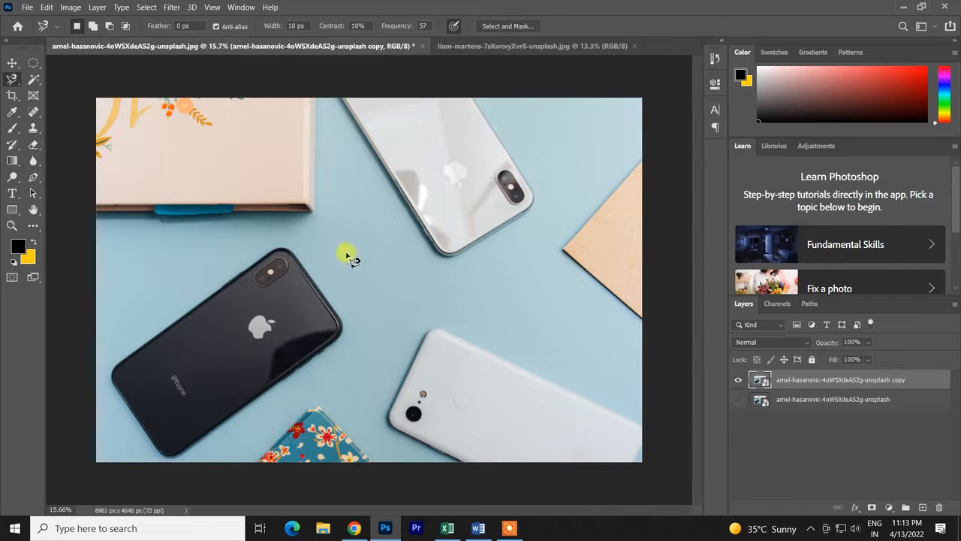
Step: Try a Magnetic Lasso trace along the black iPhone's upper edge on the duplicate layer and remove all its anchor points
left_click(268, 254)
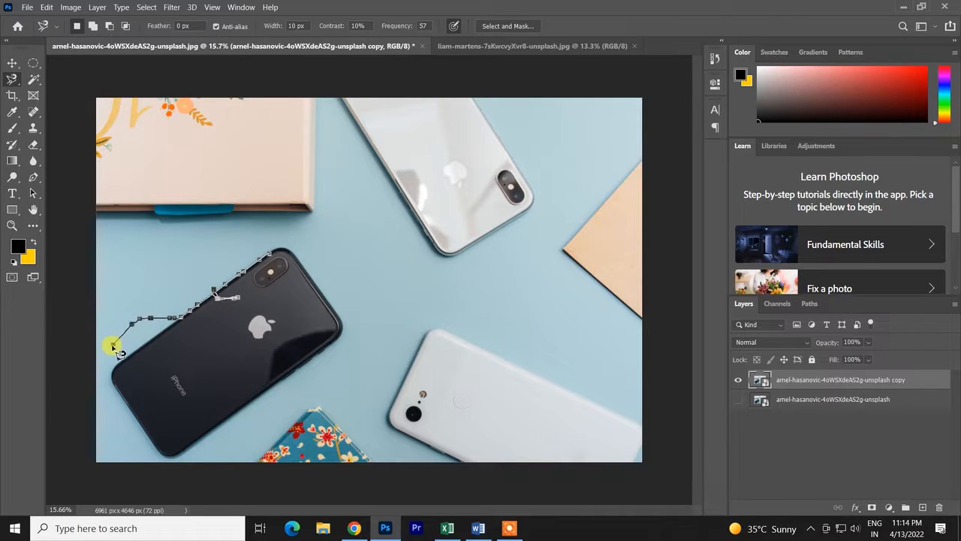
key("alt+BackSpace")
key("alt+BackSpace")
key("alt+BackSpace")
key("alt+BackSpace")
key("alt+BackSpace")
key("alt+BackSpace")
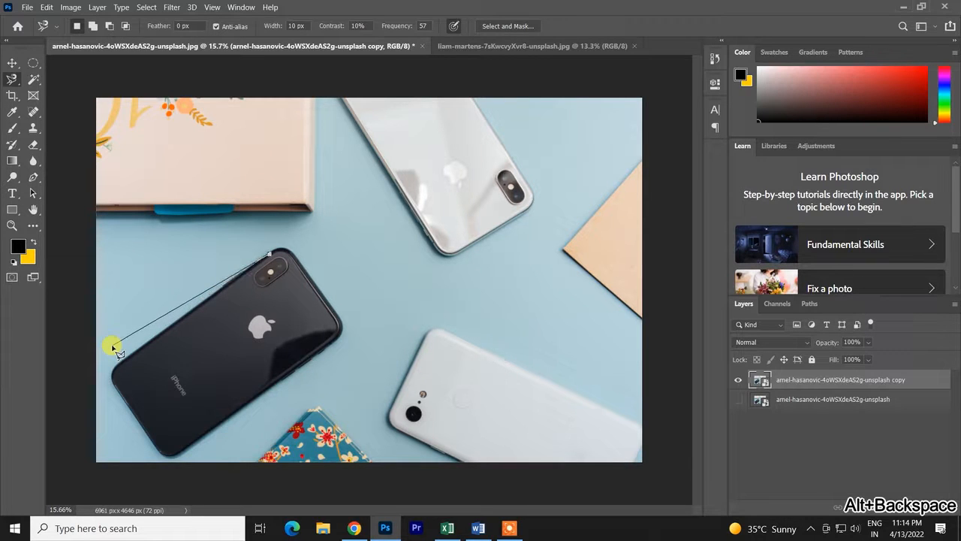
key("alt+BackSpace")
Step: Set the Magnetic Lasso's width to 80 px
left_click(293, 25)
left_click_drag(288, 27, 311, 34)
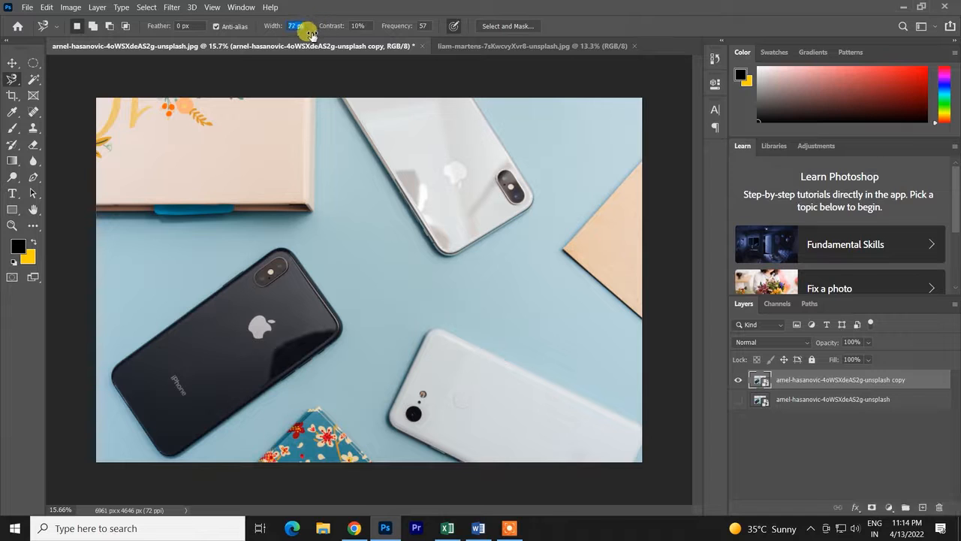
left_click(275, 28)
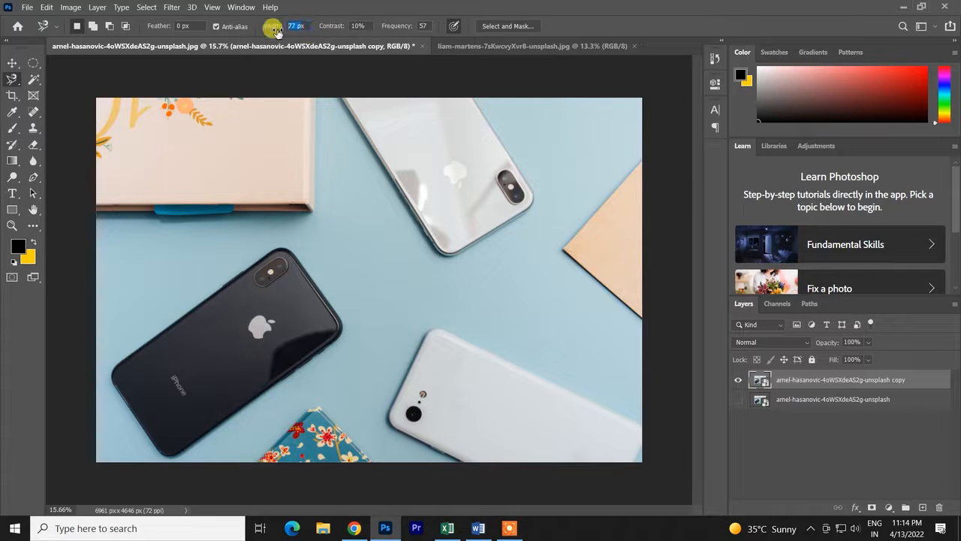
key("ctrl+a")
type("80")
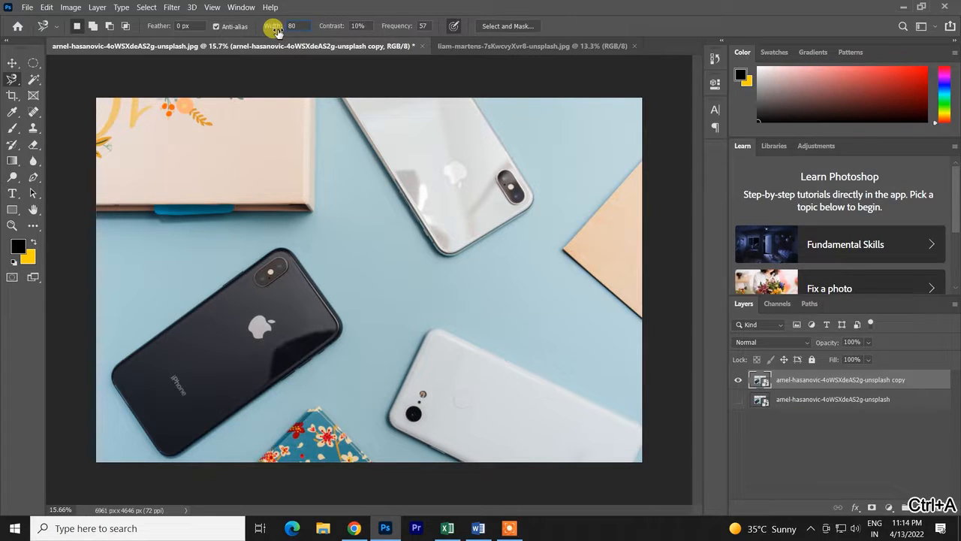
Step: Test the wider Magnetic Lasso detection along the black iPhone's upper edge and cancel the trace
left_click(276, 248)
key("ctrl+z")
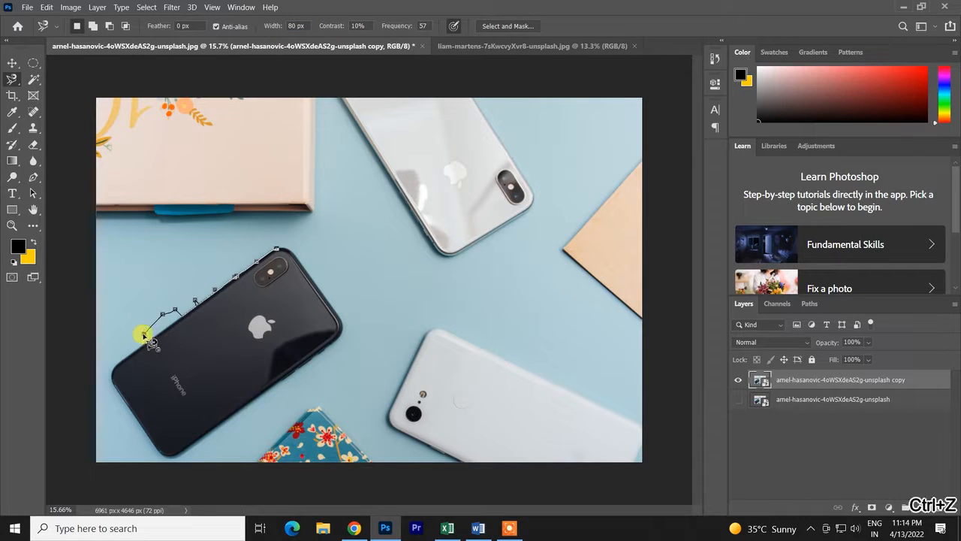
key("Escape")
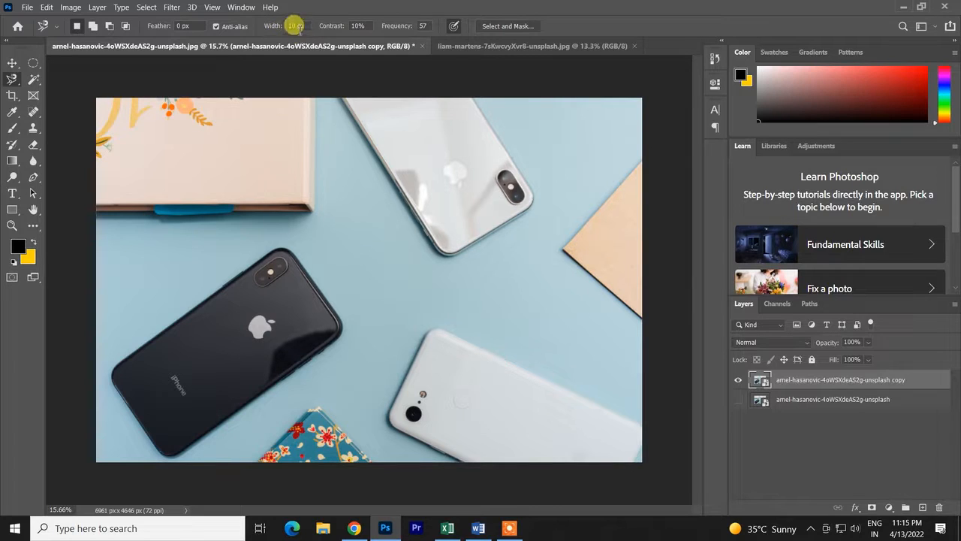
Step: Set the Magnetic Lasso's width to 49 px and try a trace down the black iPhone's upper-left edge
left_click_drag(275, 26, 305, 27)
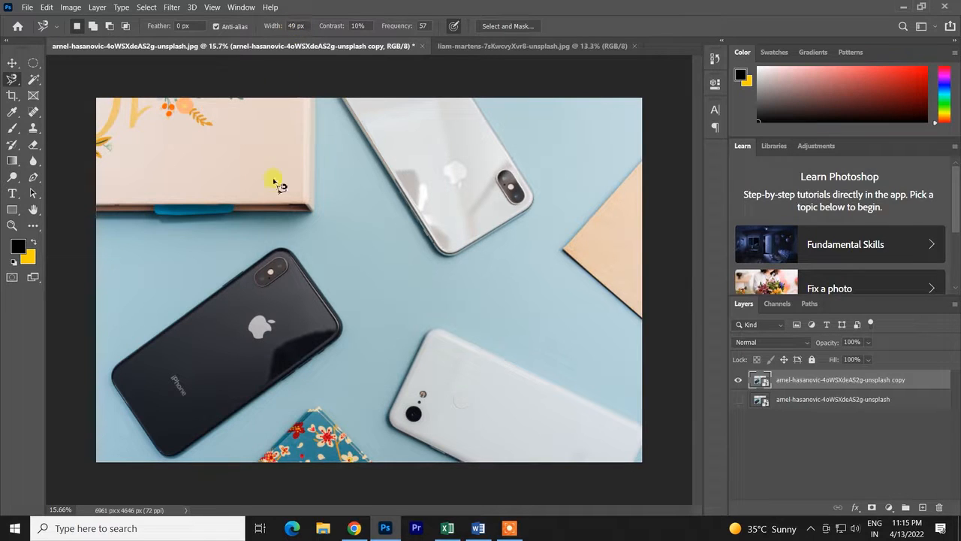
left_click(266, 255)
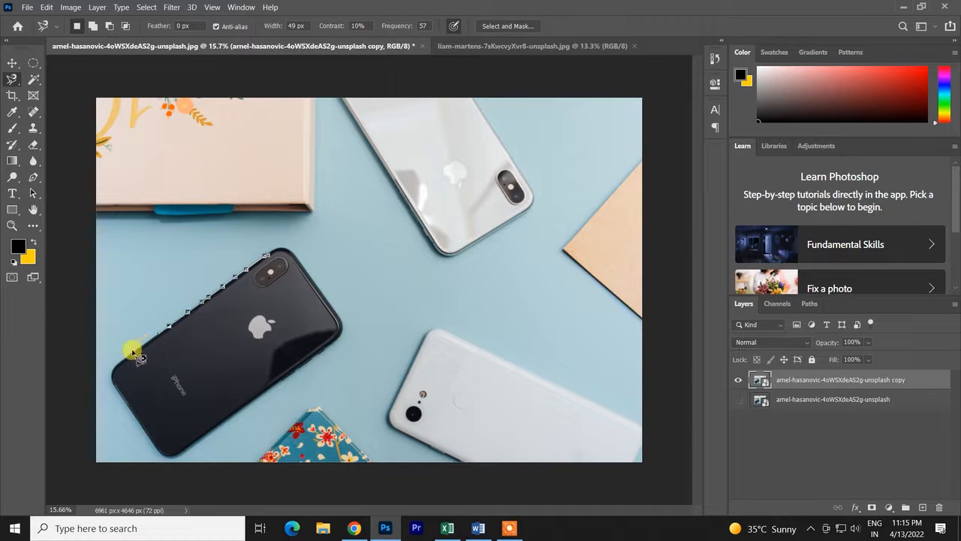
left_click(95, 400)
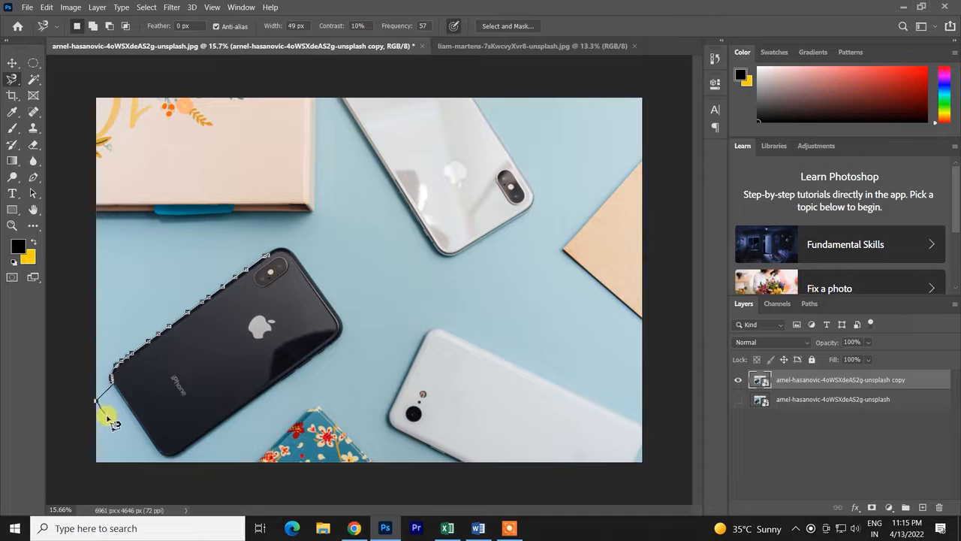
Step: Remove the anchor points of the trace along the black iPhone's upper-left edge
key("ctrl+z")
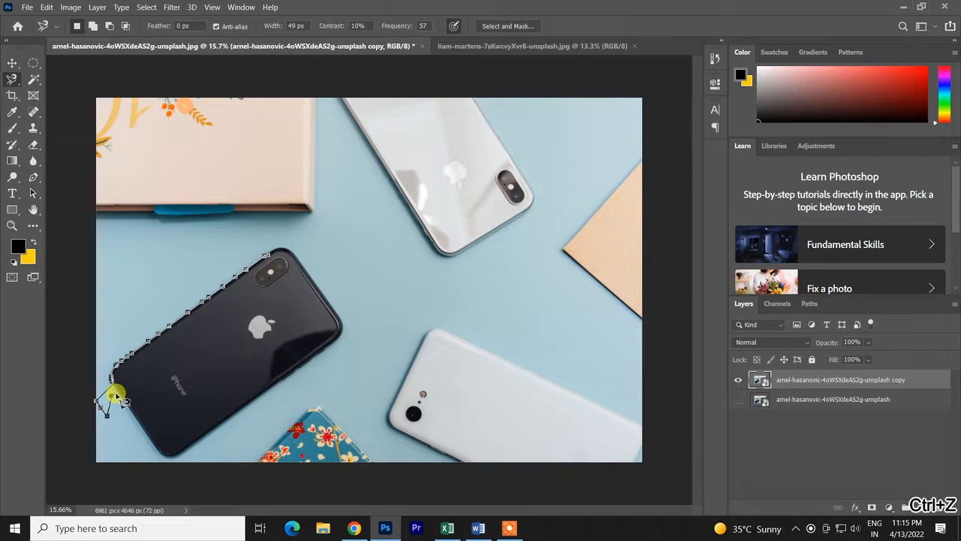
key("alt+BackSpace")
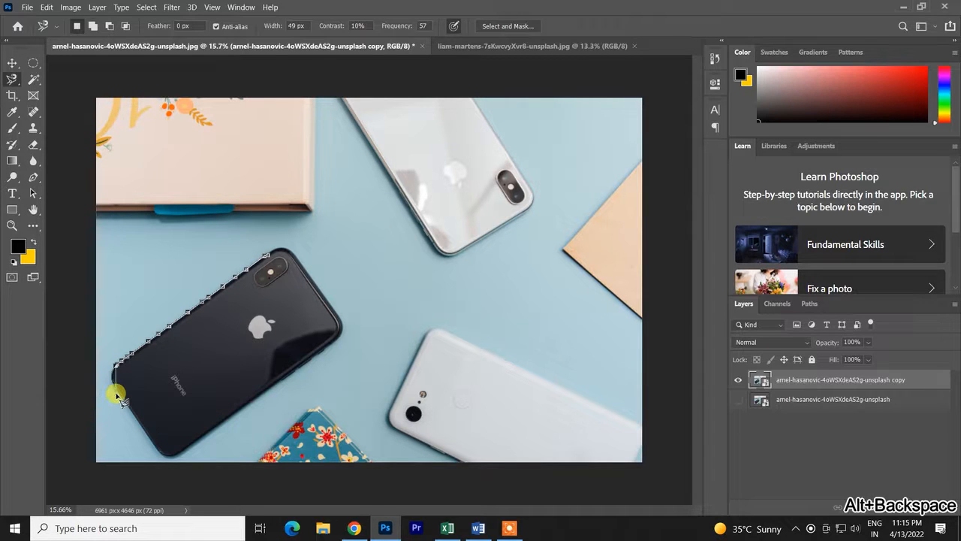
key("alt+BackSpace")
key("alt+BackSpace")
key("alt+BackSpace")
key("alt+BackSpace")
key("alt+BackSpace")
key("alt+BackSpace")
key("alt+BackSpace")
key("alt+BackSpace")
key("alt+BackSpace")
key("alt+BackSpace")
key("alt+BackSpace")
key("alt+BackSpace")
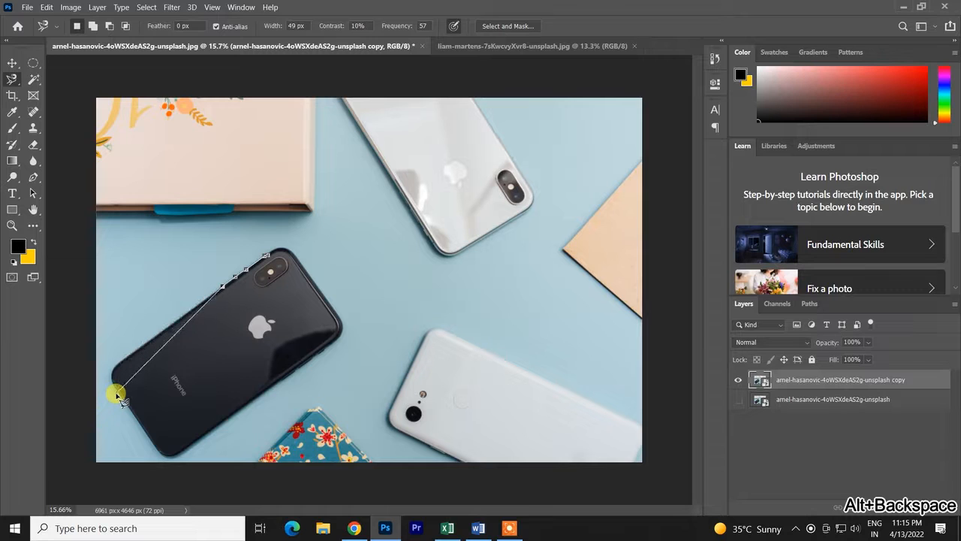
Step: Set the Magnetic Lasso's width to 177 px, test it along the black iPhone's upper-left edge and discard the trace
left_click(298, 26)
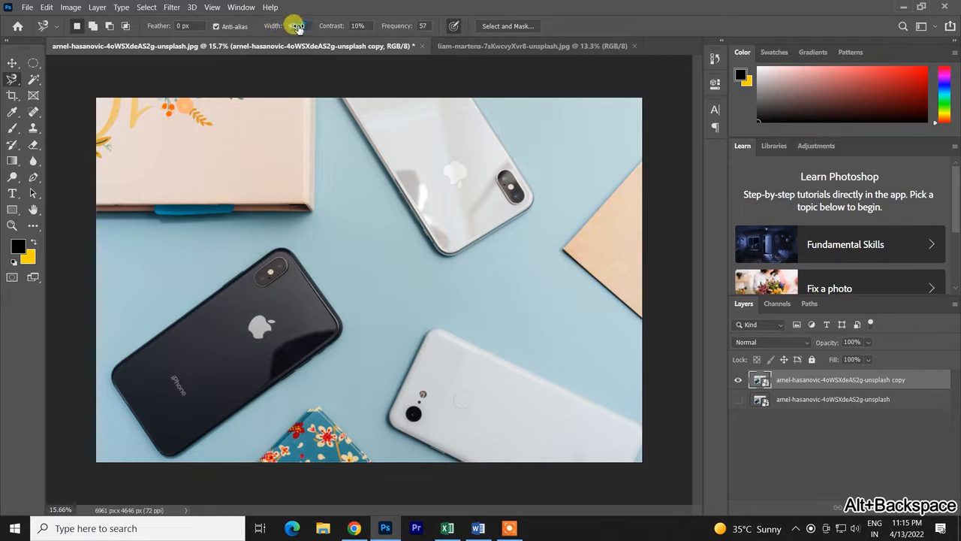
left_click(278, 250)
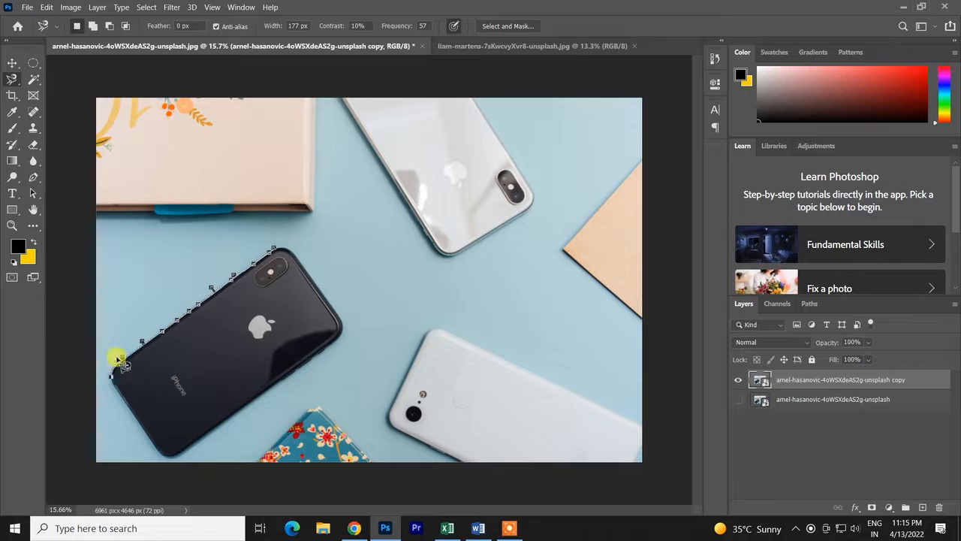
key("alt+BackSpace")
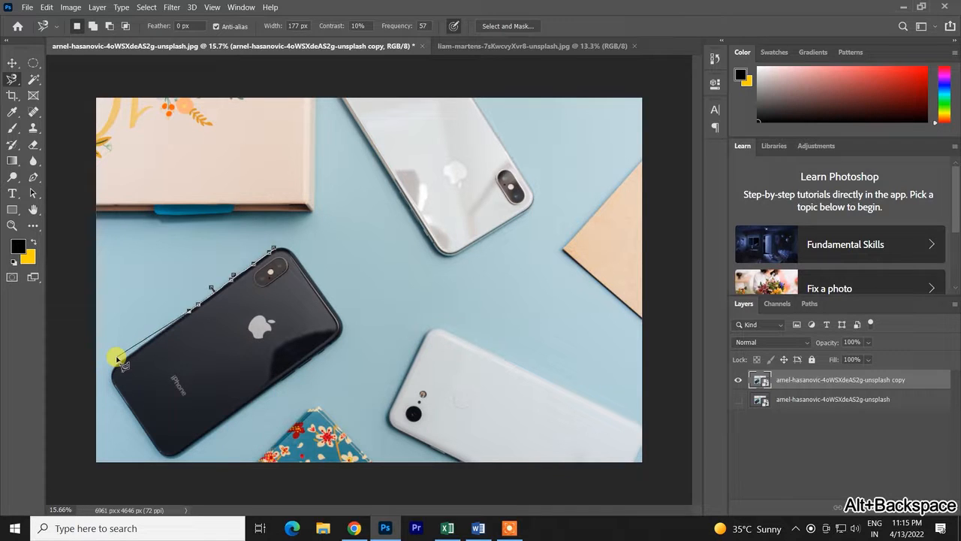
key("alt+BackSpace")
key("alt+BackSpace")
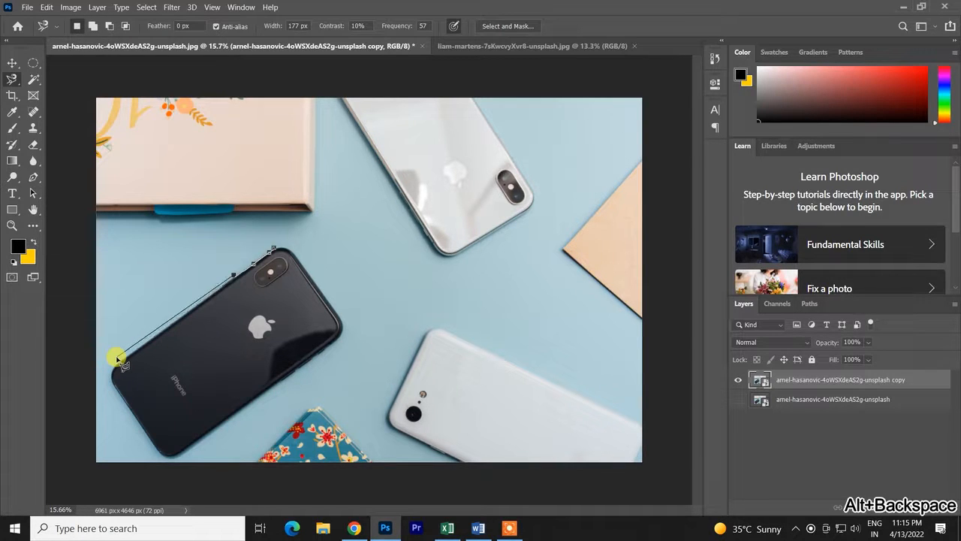
key("alt+BackSpace")
key("alt+BackSpace")
key("alt+BackSpace")
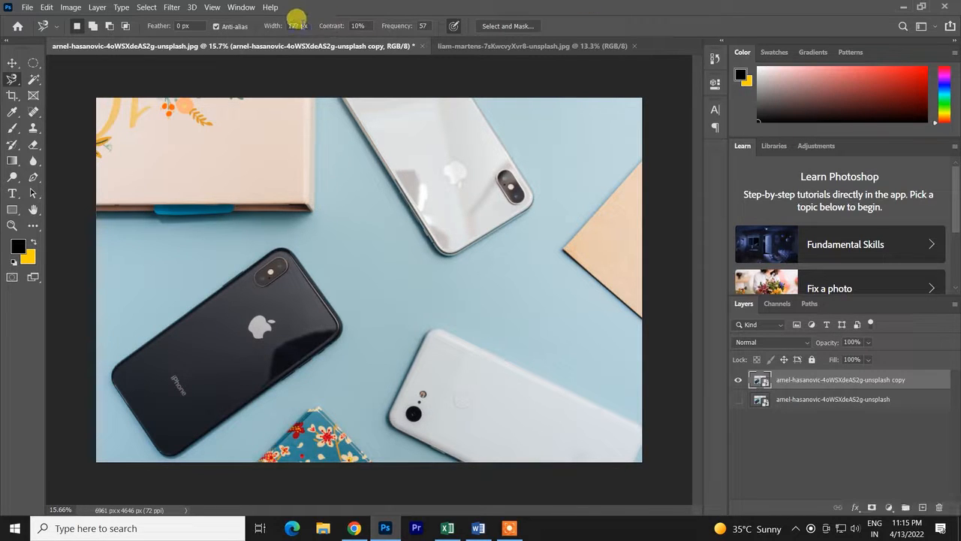
Step: Set the Magnetic Lasso's width to 50 px and its contrast to 100%
left_click(270, 28)
type("50")
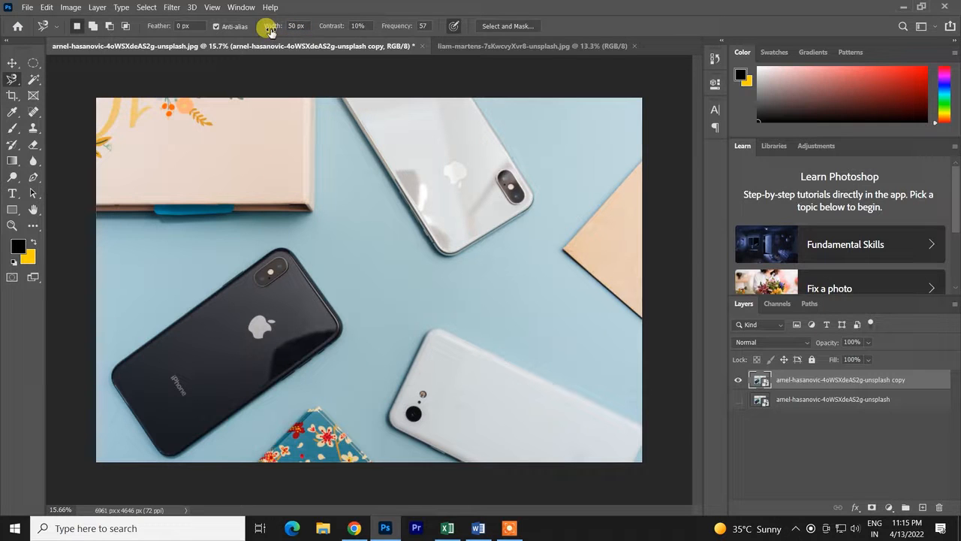
left_click(335, 28)
type("100")
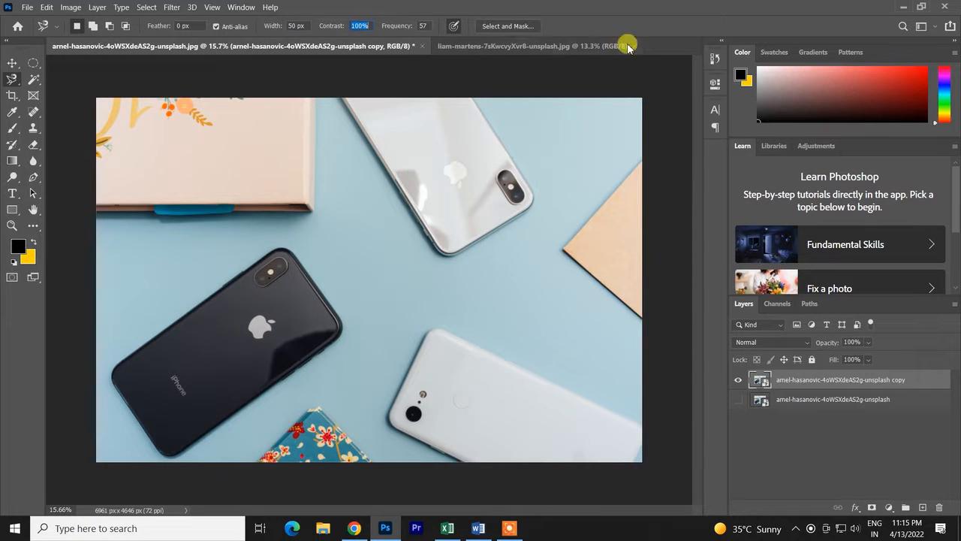
Step: Test the higher edge contrast by tracing part of the black iPhone's upper-left edge, continuing across the background and book
left_click(275, 260)
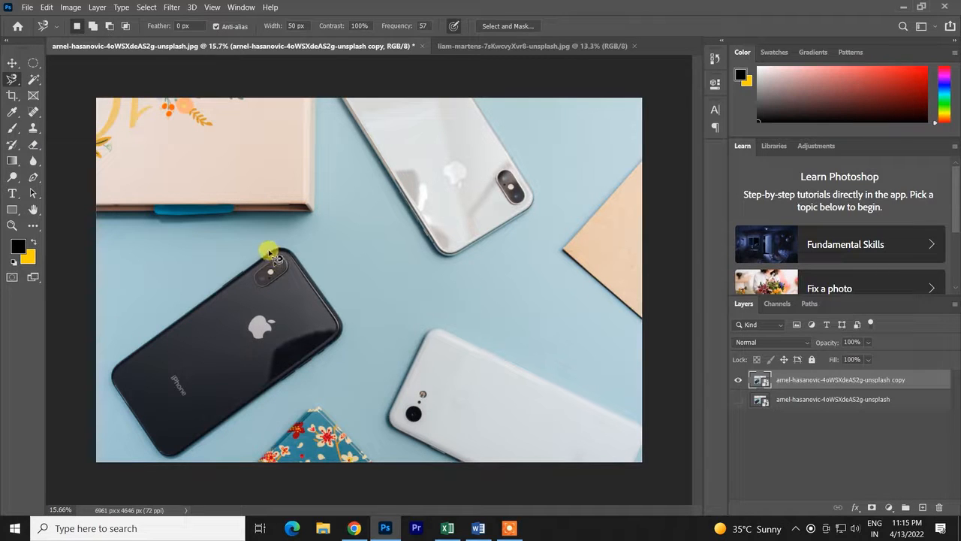
left_click_drag(277, 260, 195, 316)
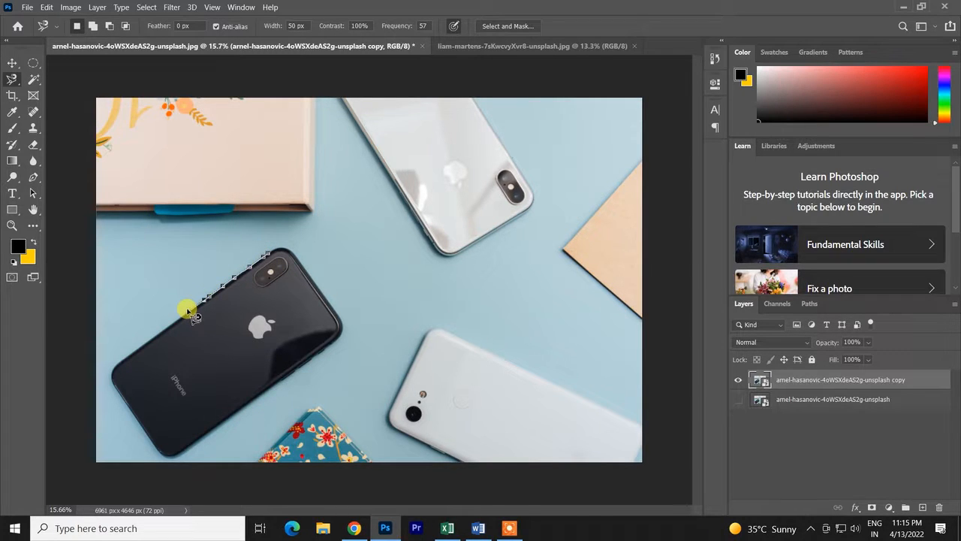
mouse_move(195, 316)
left_mouse_down()
mouse_move(329, 32)
mouse_move(329, 137)
left_mouse_up()
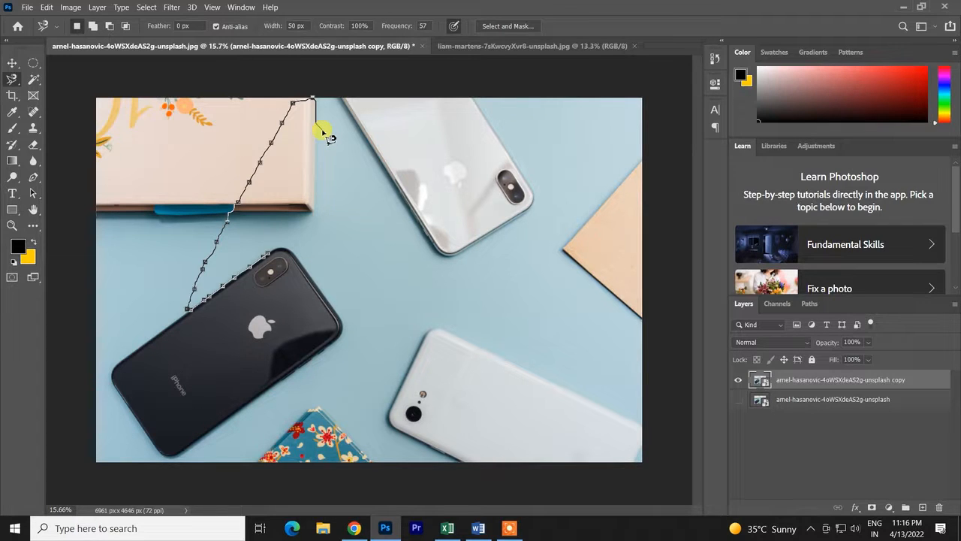
Step: Remove all anchor points of the trace running from the black iPhone across the book
key("alt+BackSpace")
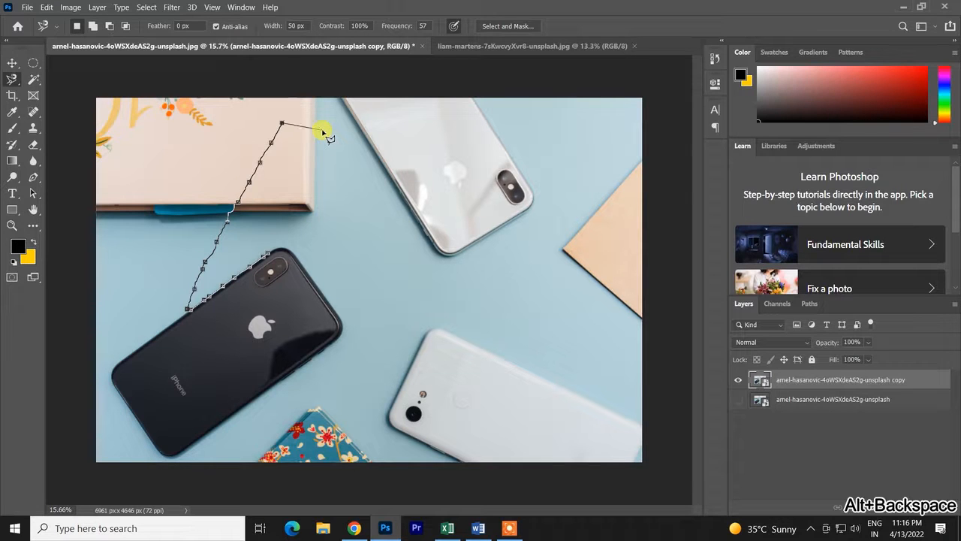
key("alt+BackSpace")
key("alt+BackSpace")
key("alt+BackSpace")
key("alt+BackSpace")
key("alt+BackSpace")
key("alt+BackSpace")
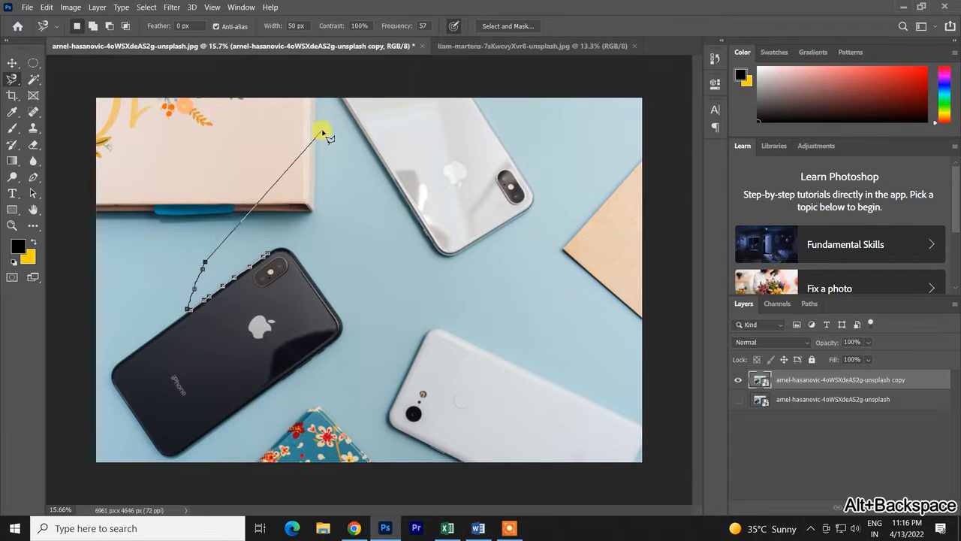
key("alt+BackSpace")
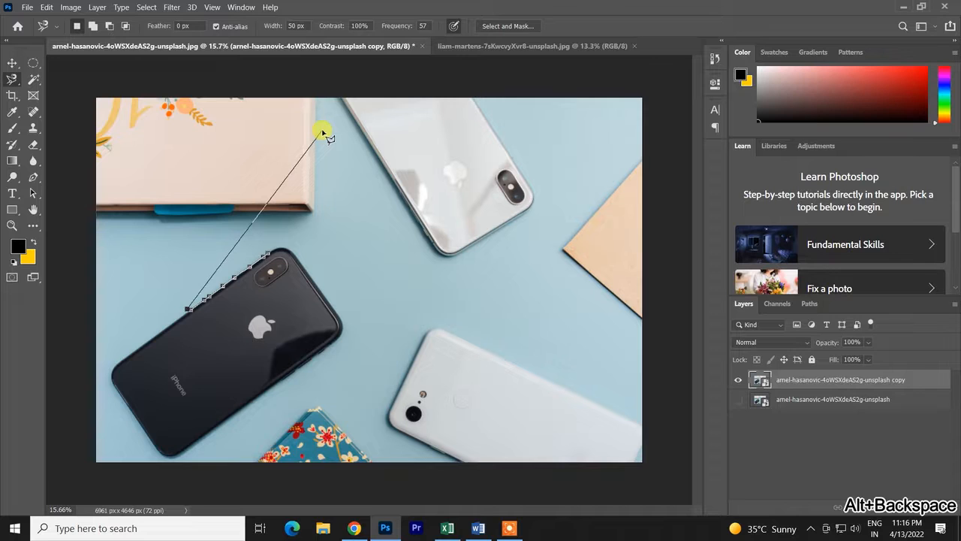
key("BackSpace")
key("BackSpace")
key("BackSpace")
key("BackSpace")
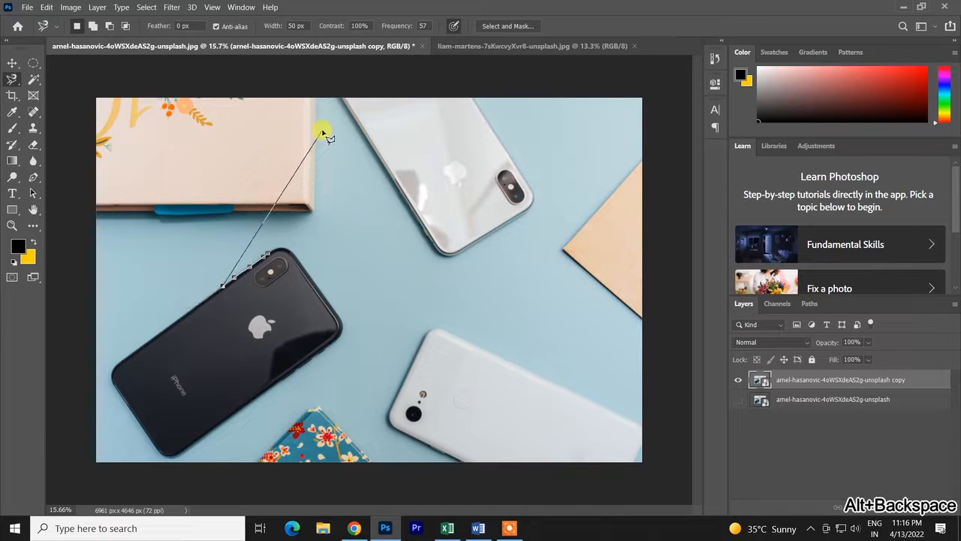
key("BackSpace")
key("BackSpace")
key("BackSpace")
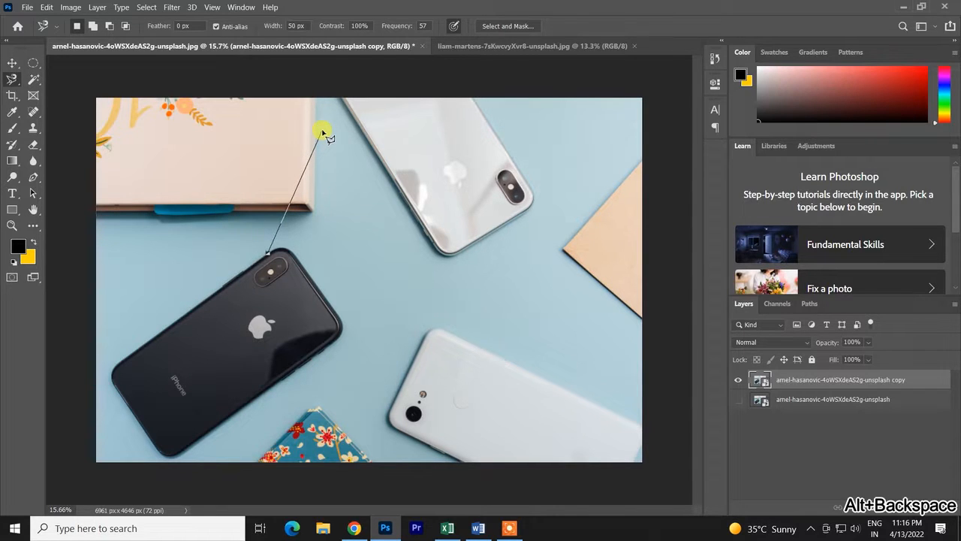
key("BackSpace")
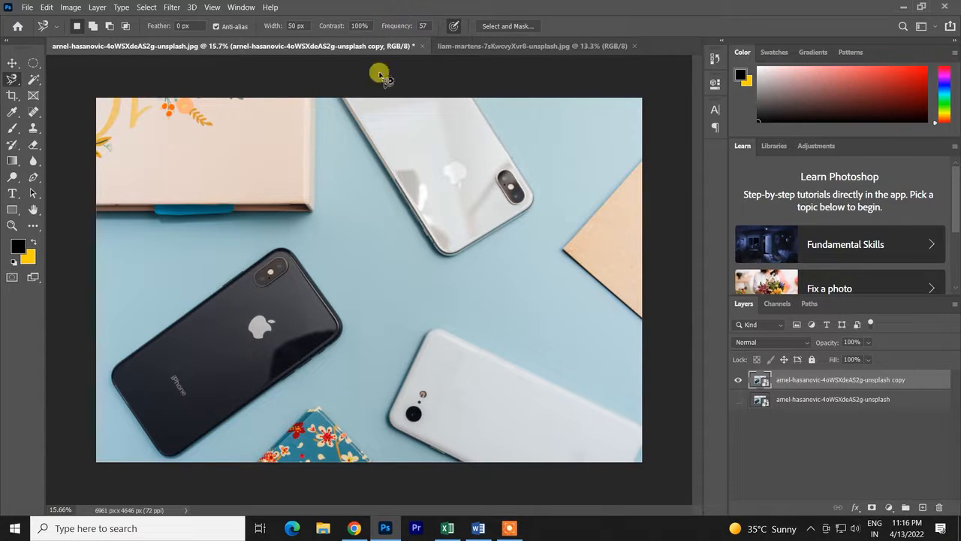
Step: Try a short Magnetic Lasso trace beside the black iPhone's camera and discard it
left_click(278, 258)
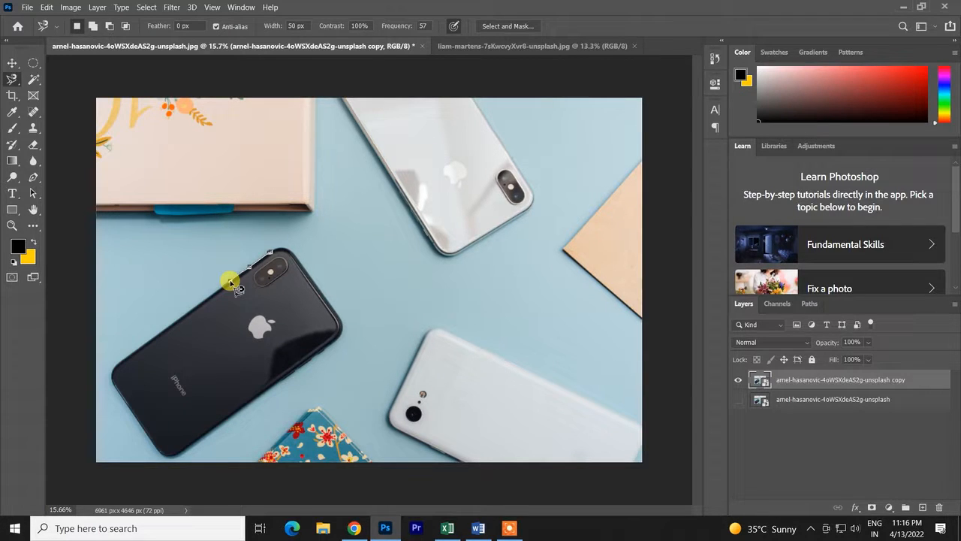
key("alt+BackSpace")
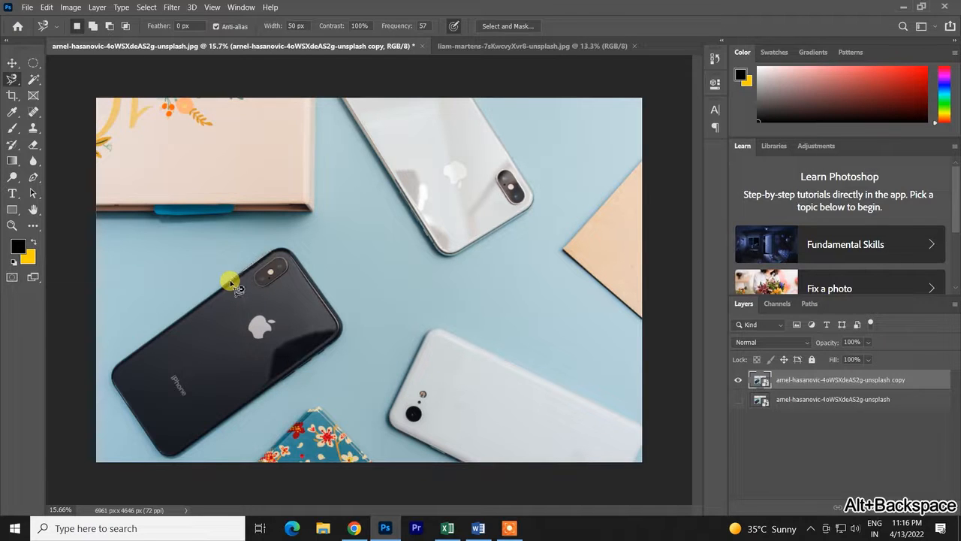
Step: Set the Magnetic Lasso's frequency to 100 and test the anchor density around the lower half of the black iPhone
left_click_drag(385, 25, 482, 25)
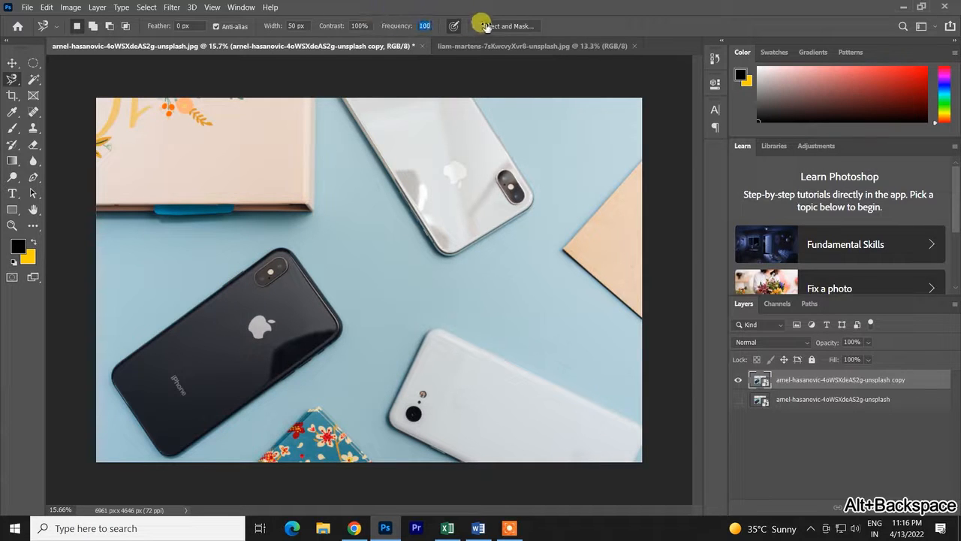
left_click(194, 308)
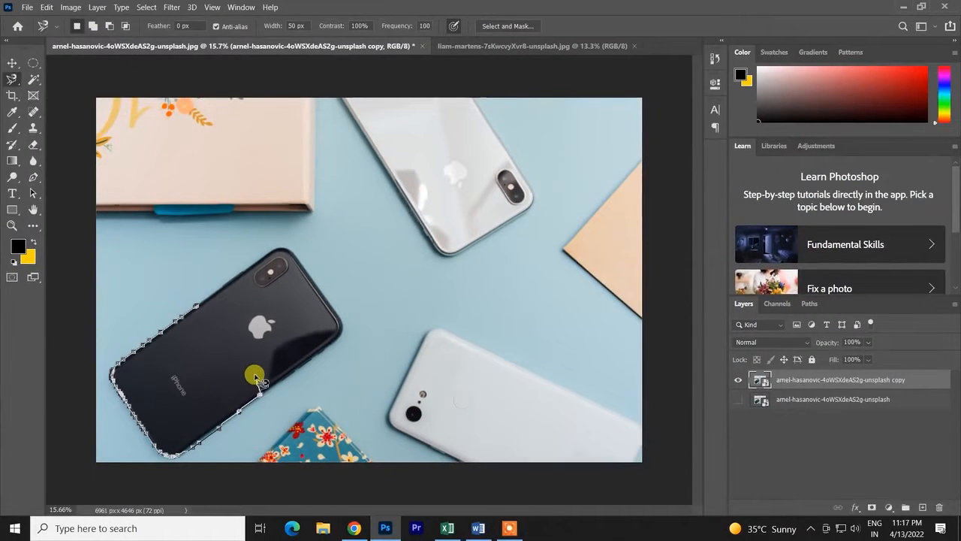
Step: Remove all anchor points of the dense trace around the lower half of the black iPhone
key("alt+BackSpace")
key("alt+BackSpace")
key("alt+BackSpace")
key("alt+BackSpace")
key("alt+BackSpace")
key("alt+BackSpace")
key("alt+BackSpace")
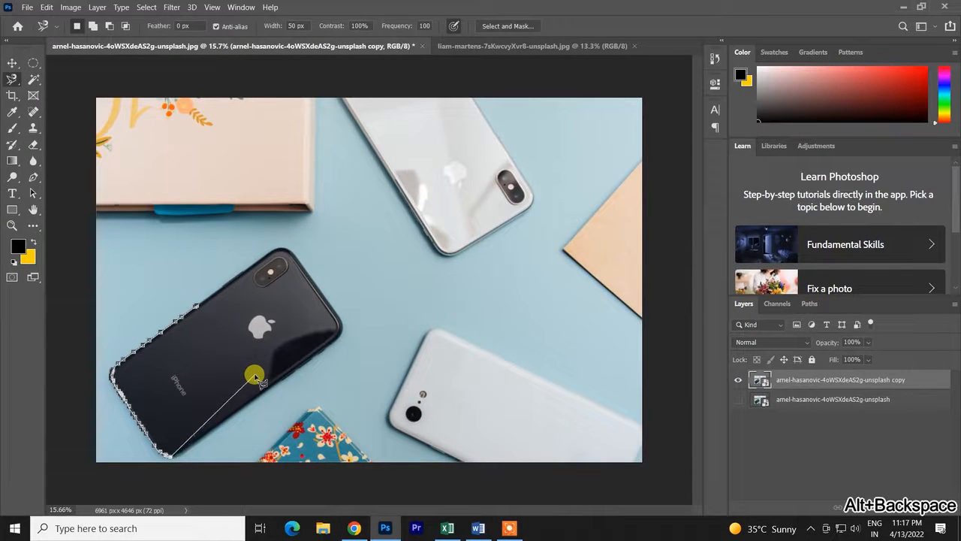
key("alt+BackSpace")
key("alt+BackSpace")
key("alt+BackSpace")
key("alt+BackSpace")
key("alt+BackSpace")
key("alt+BackSpace")
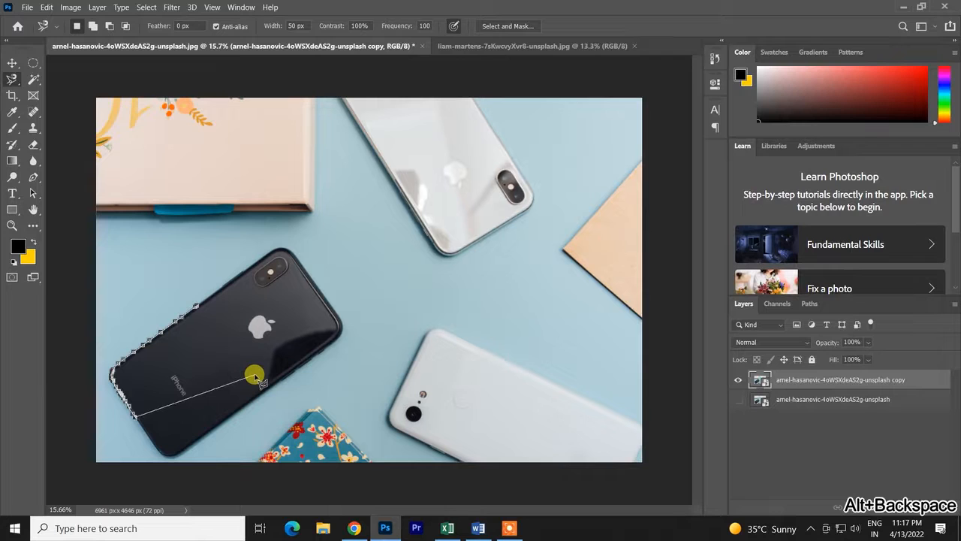
key("alt+BackSpace")
key("alt+BackSpace")
key("alt+BackSpace")
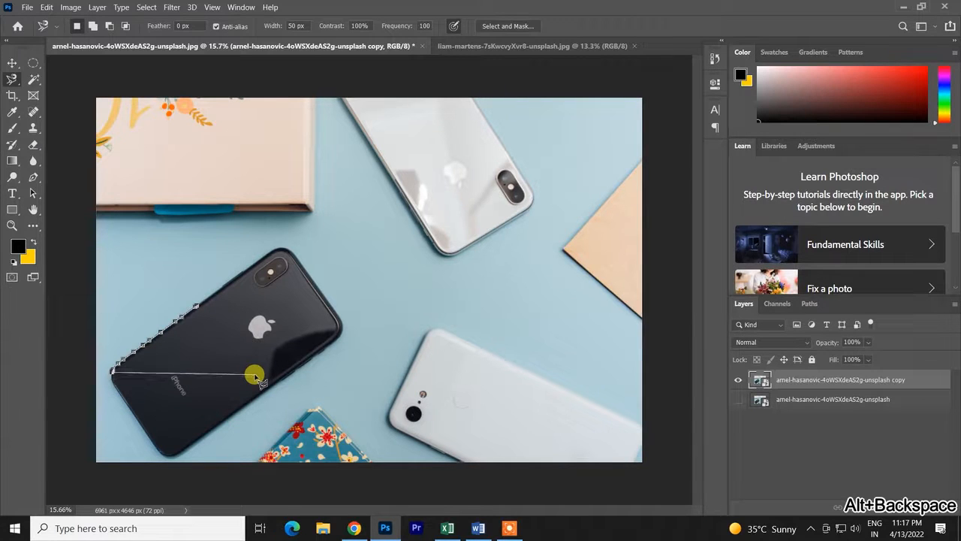
key("alt+BackSpace")
key("alt+BackSpace")
key("alt+BackSpace")
key("alt+BackSpace")
key("alt+BackSpace")
key("alt+BackSpace")
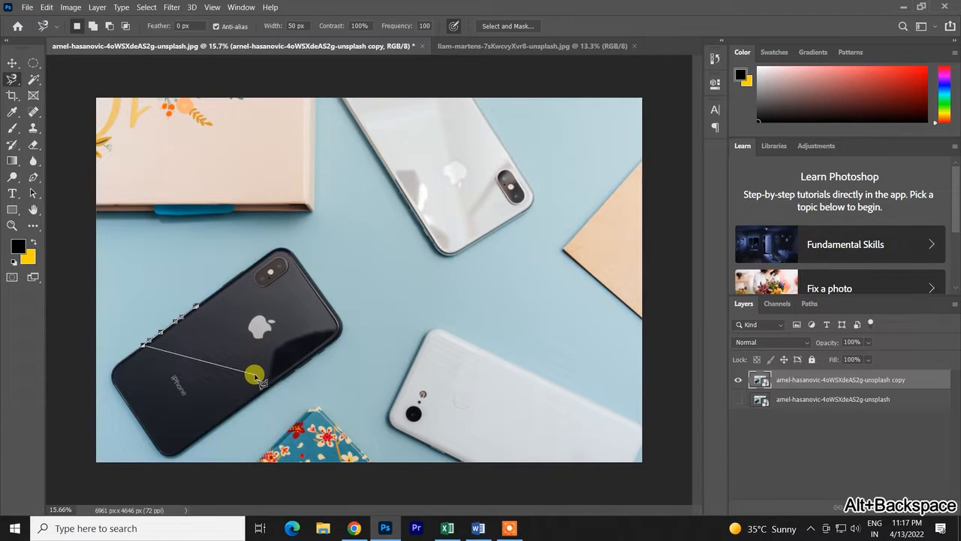
key("alt+BackSpace")
key("alt+BackSpace")
key("alt+BackSpace")
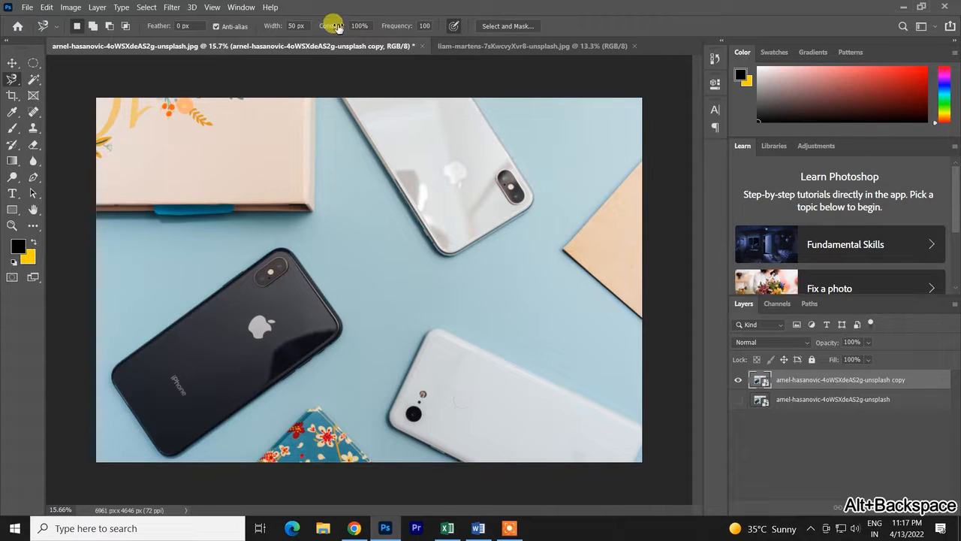
Step: Set the Magnetic Lasso's contrast to 92% and its width to 143 px
left_click_drag(338, 27, 333, 26)
left_click_drag(268, 26, 330, 44)
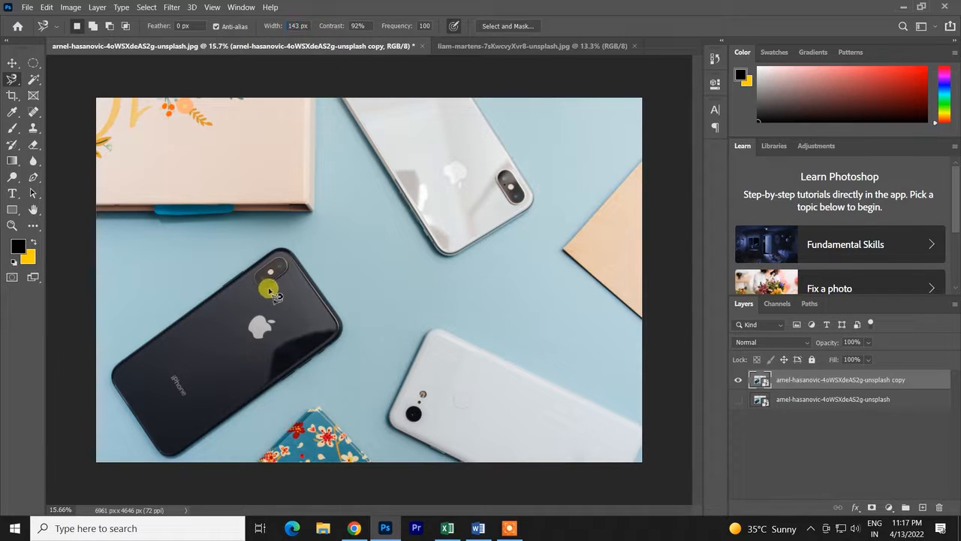
Step: Try a Magnetic Lasso trace along the white iPhone's left edge and undo it
left_click(357, 120)
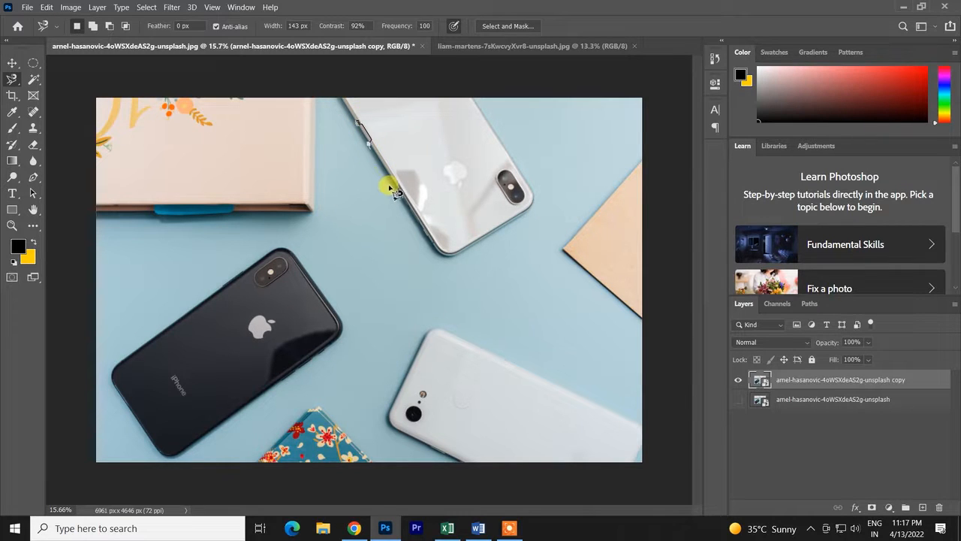
key("ctrl+z")
key("ctrl+z")
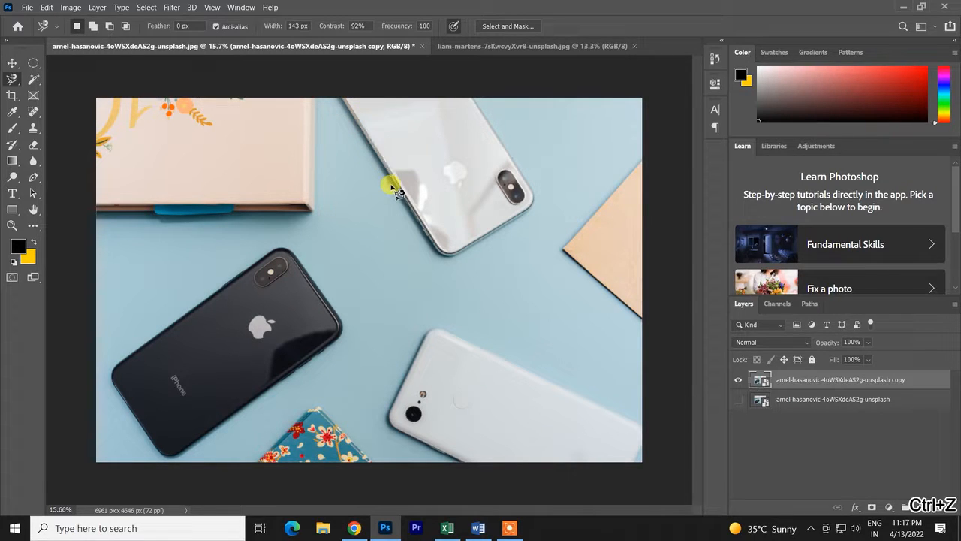
Step: Trace the whole outline of the black iPhone with the Magnetic Lasso to select it, and deselect it
left_click(270, 254)
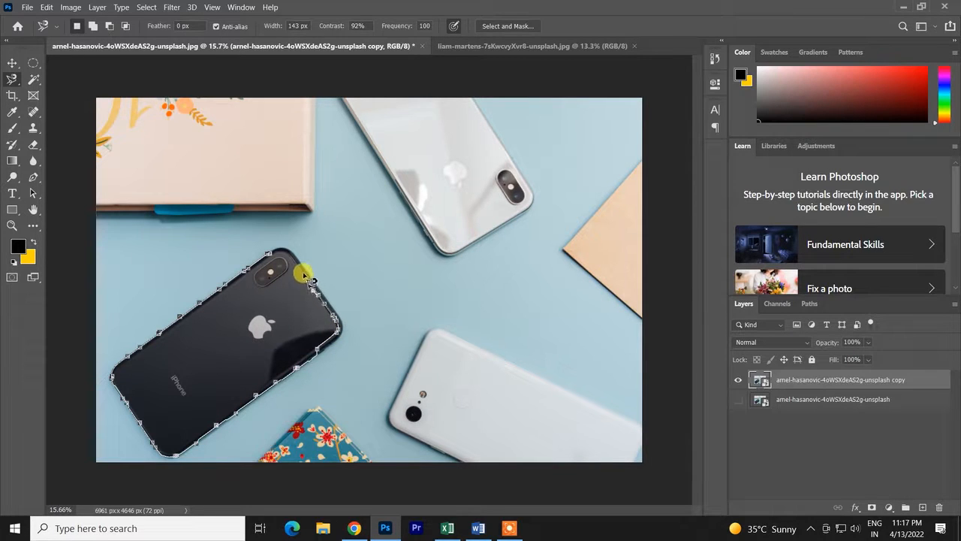
left_click(269, 256)
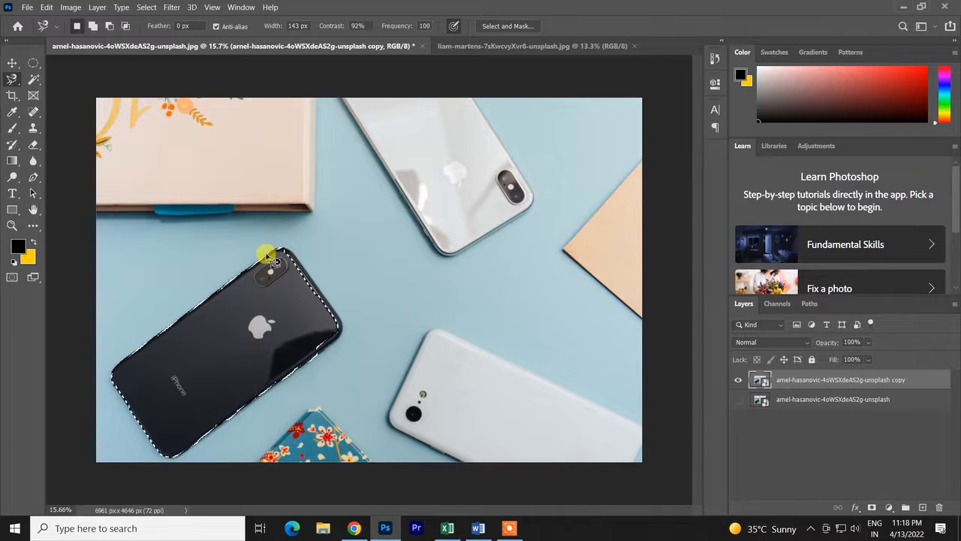
key("ctrl+d")
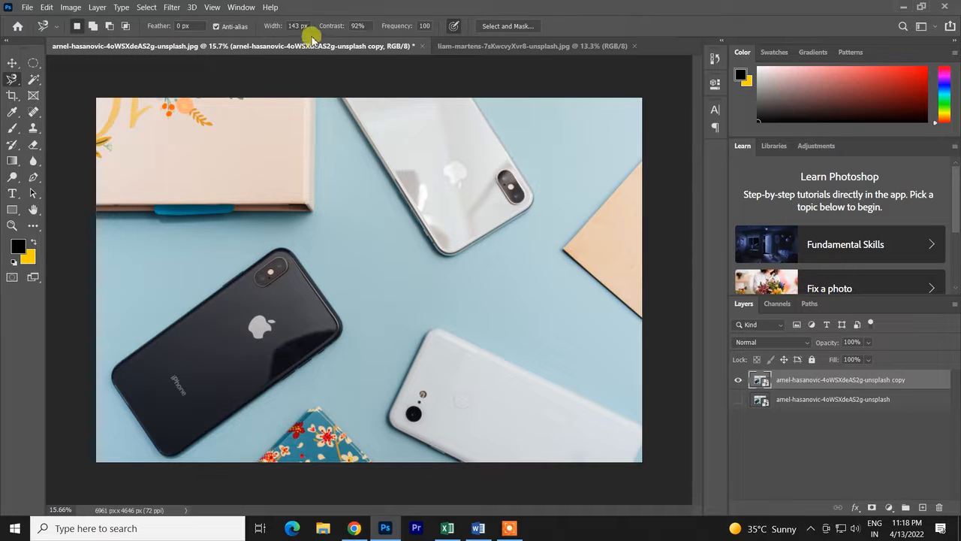
Step: Reduce the Magnetic Lasso's width to 84 px
left_click_drag(275, 29, 247, 33)
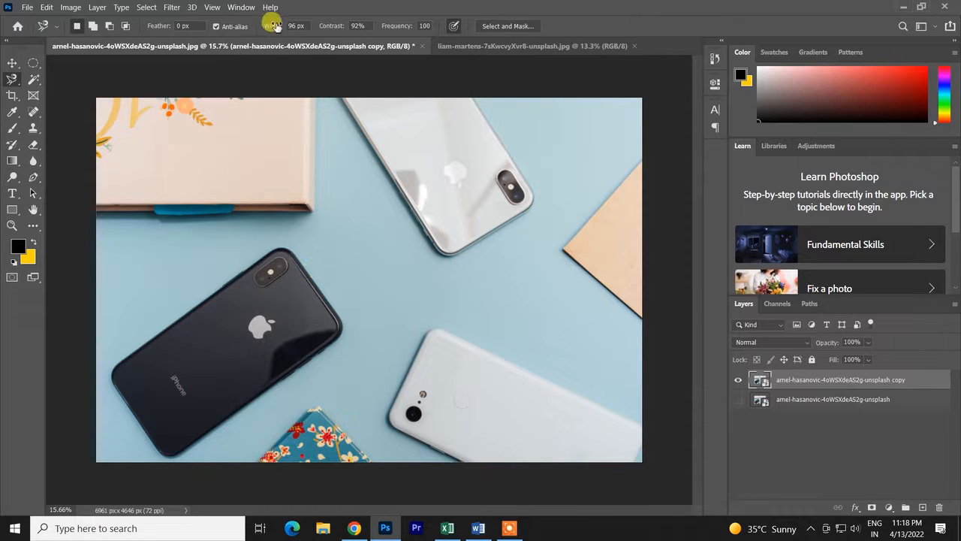
left_click_drag(276, 27, 262, 28)
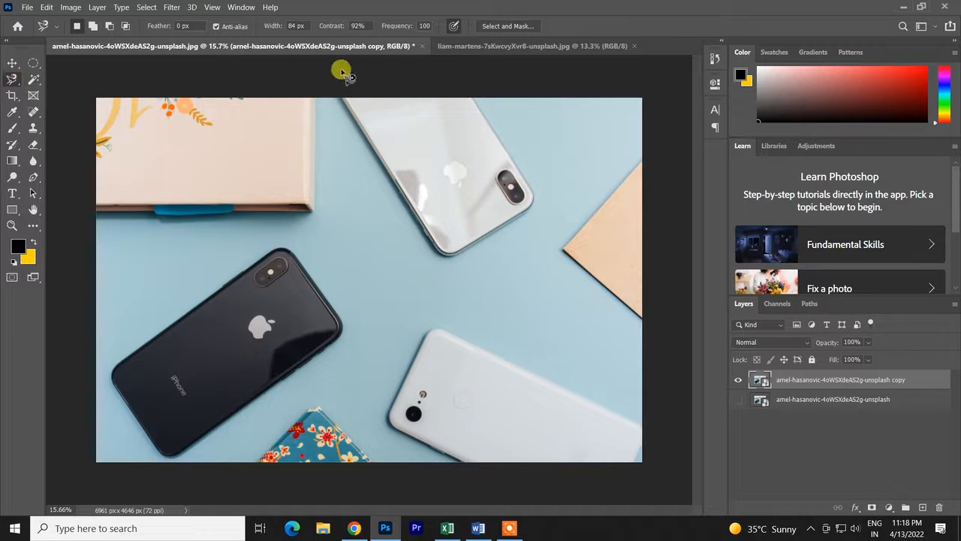
Step: Switch to the skyscraper photo and activate the Polygonal Lasso
left_click(484, 47)
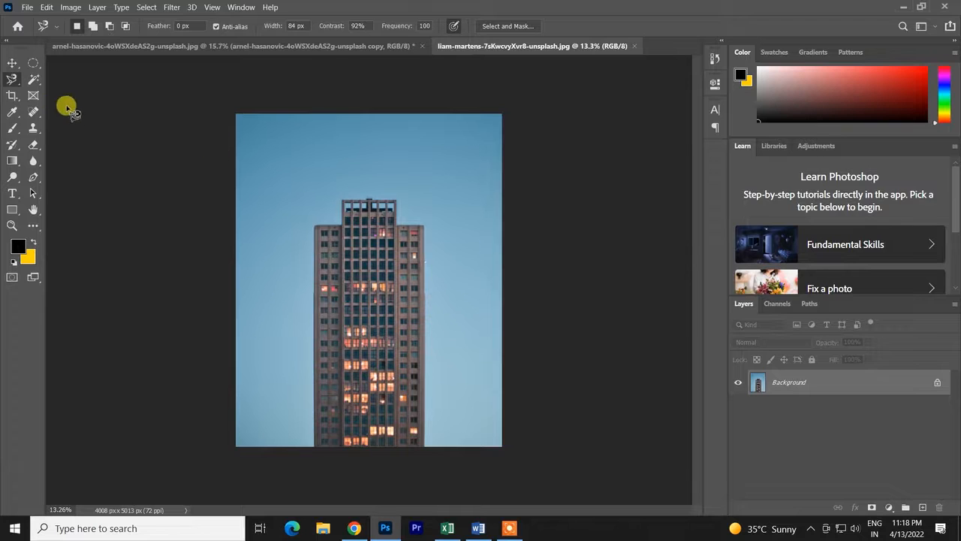
right_click(11, 81)
left_click(41, 93)
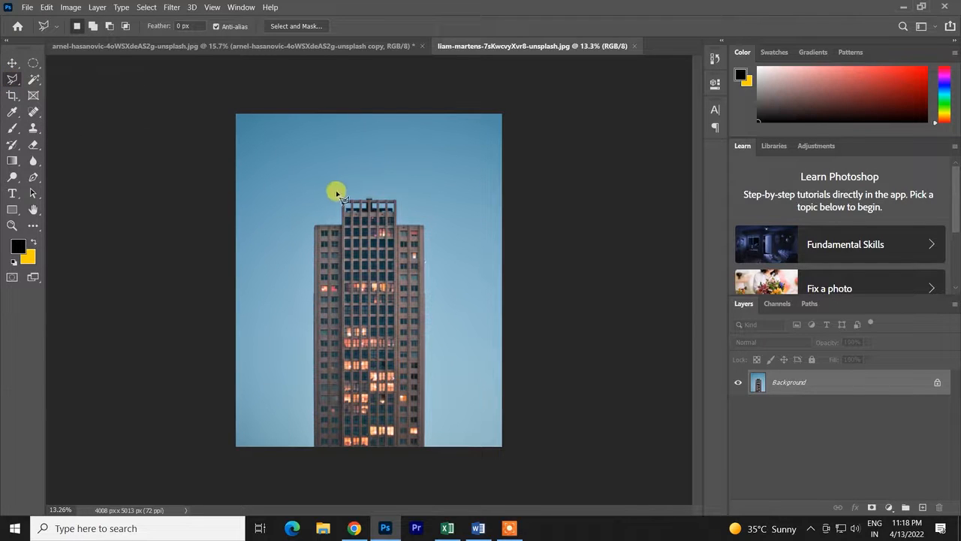
left_click(315, 446)
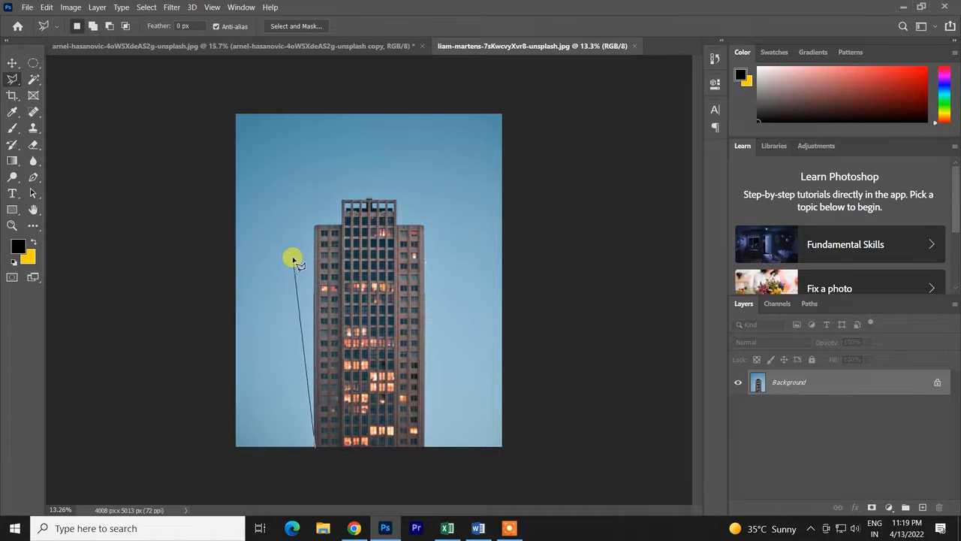
key("Escape")
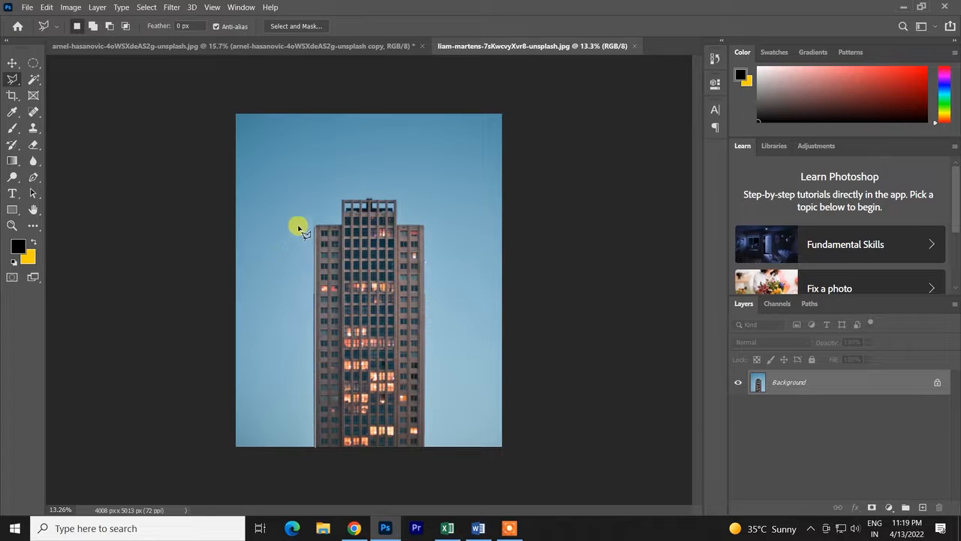
left_click(303, 147)
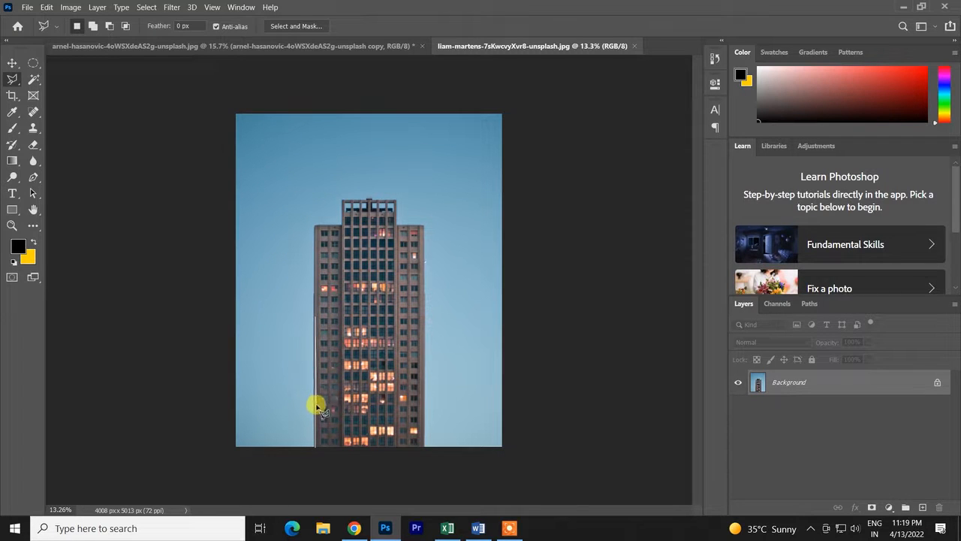
key("ctrl+z")
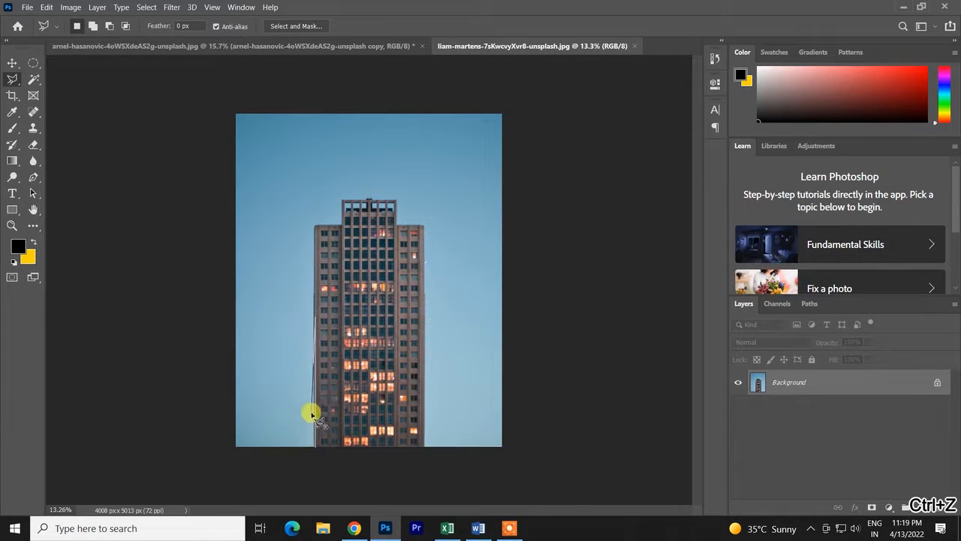
key("alt+BackSpace")
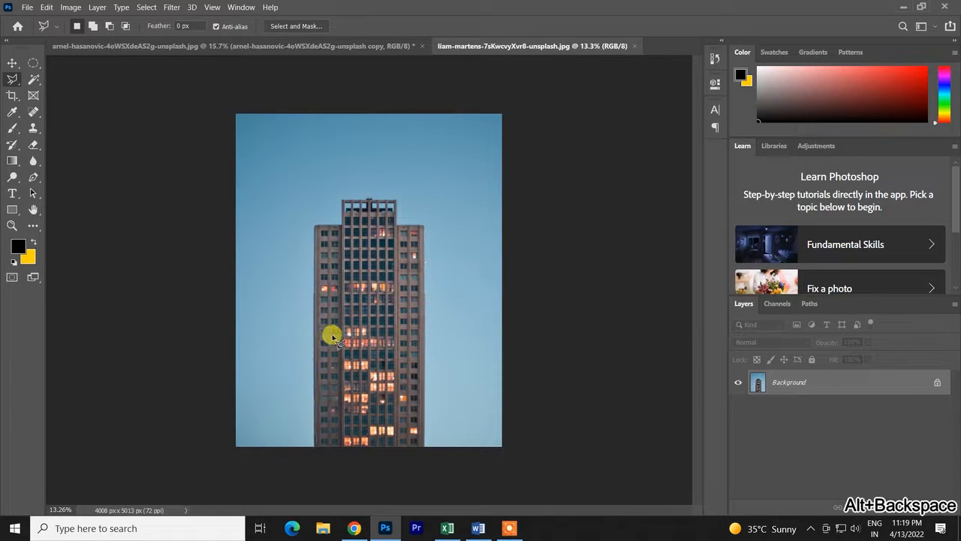
Step: Select the skyscraper with the Polygonal Lasso, placing points at its outer corners and closing the outline at its lower-left corner
left_click(314, 448)
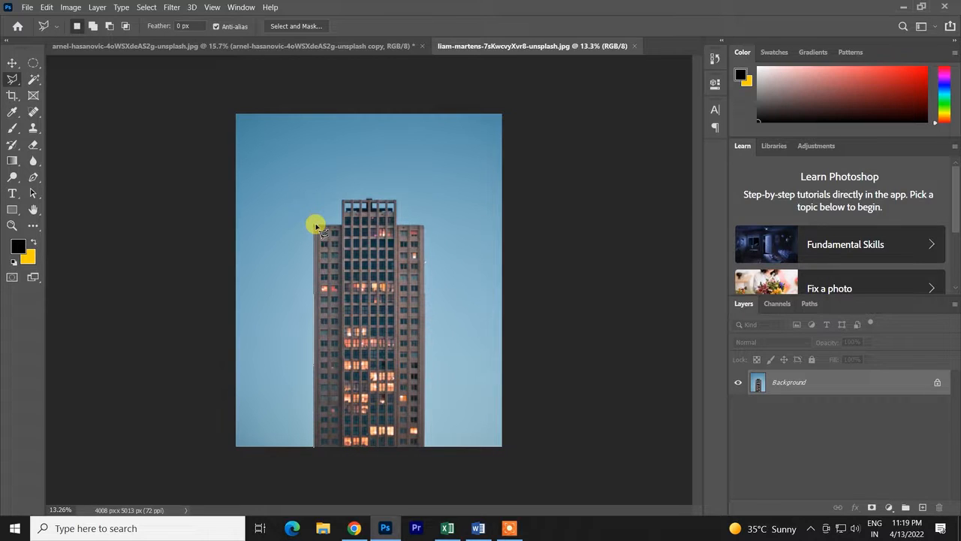
left_click(316, 225)
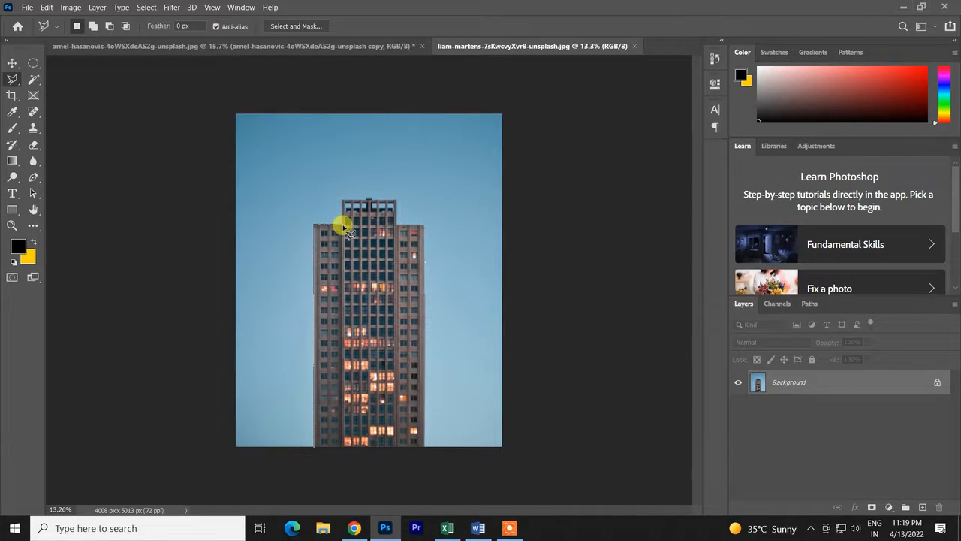
left_click(343, 224)
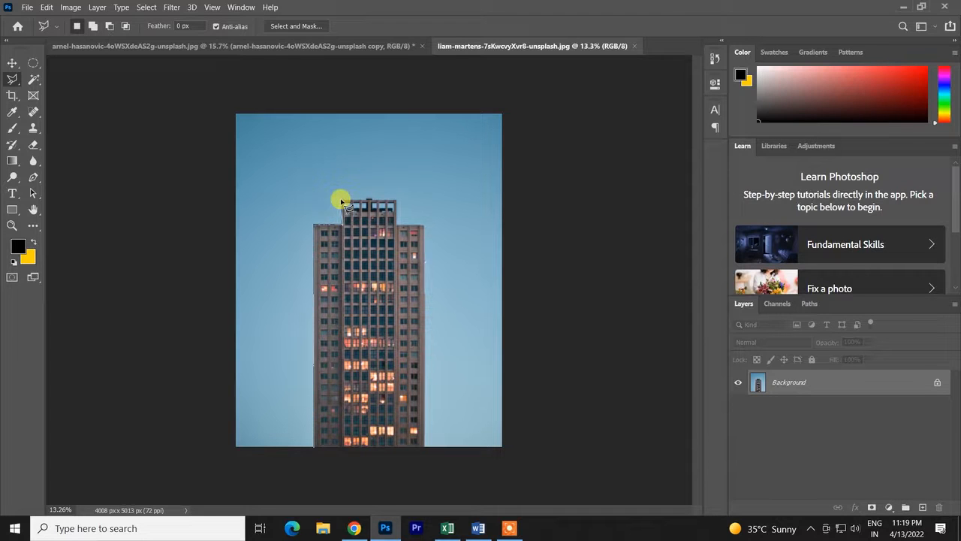
left_click(342, 201)
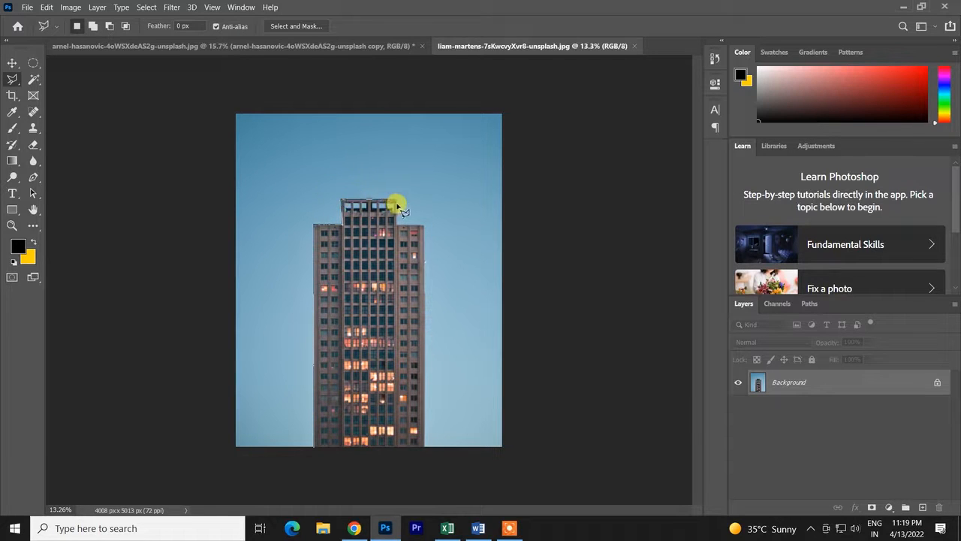
left_click(396, 201)
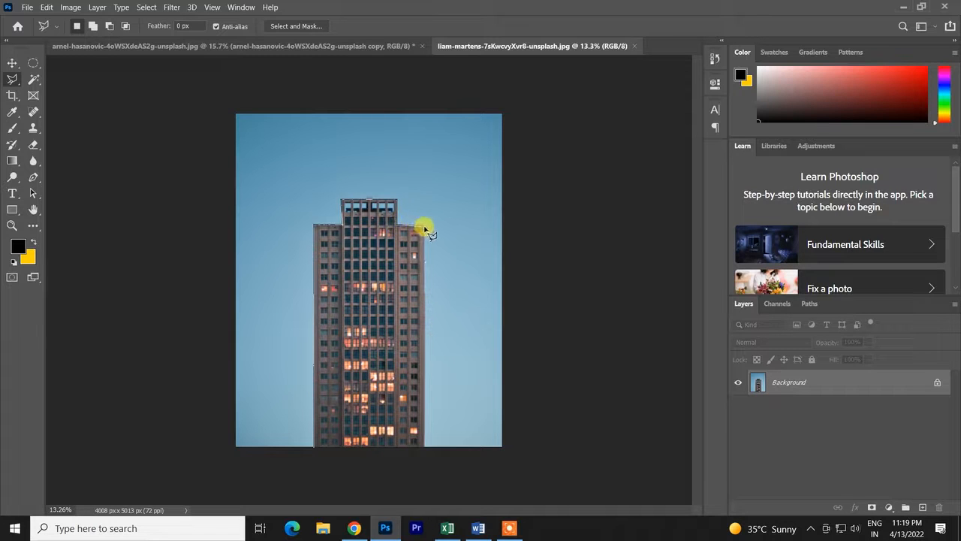
left_click(424, 224)
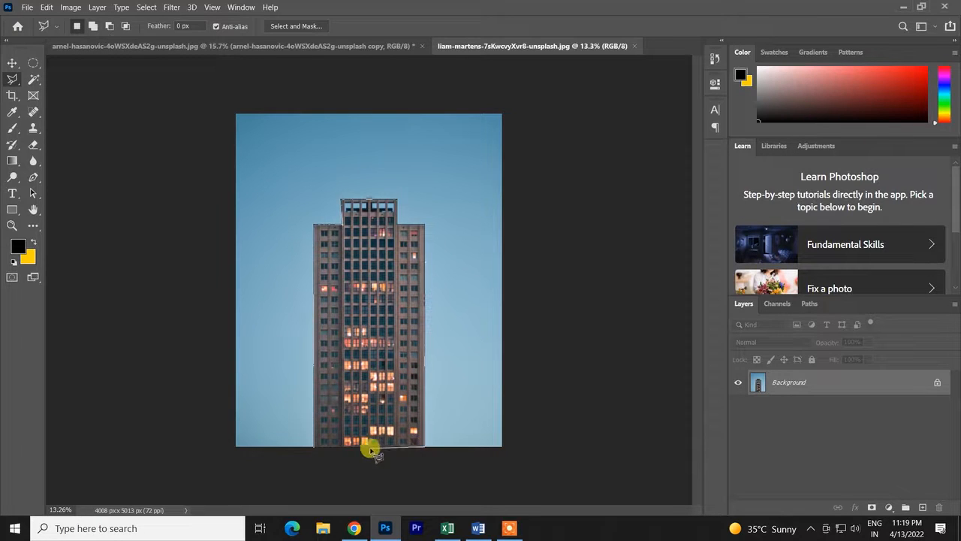
left_click(314, 448)
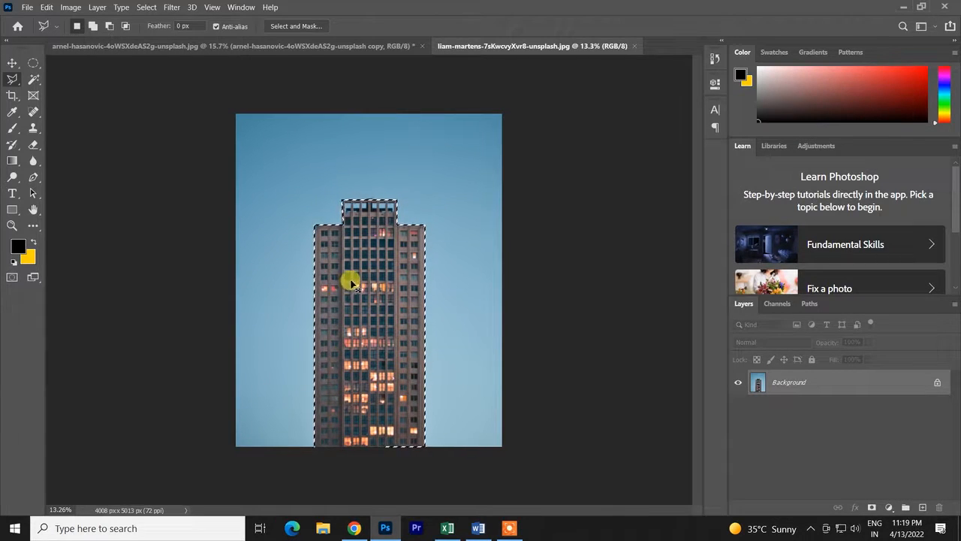
Step: Copy the selected skyscraper, clear the selection and paste the copy into the phones photo
key("ctrl+c")
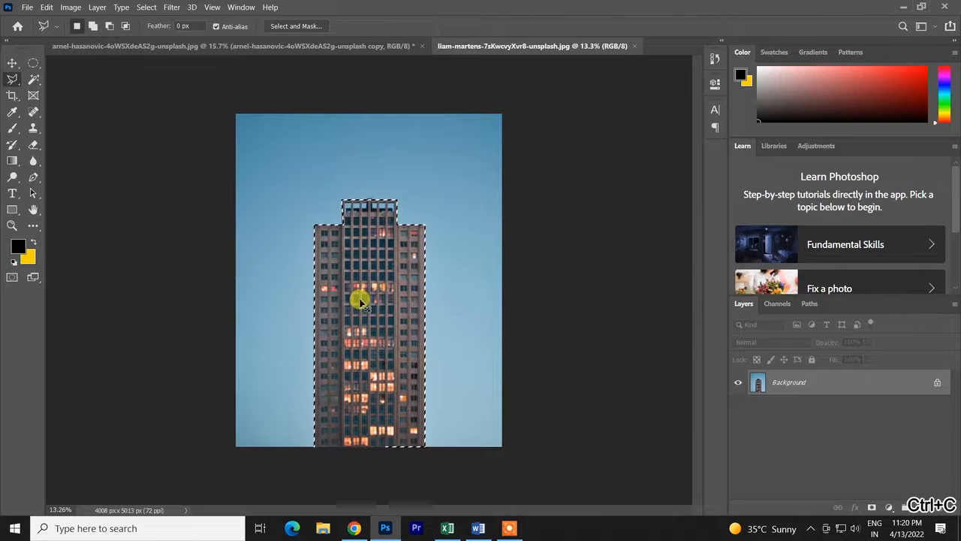
key("ctrl+d")
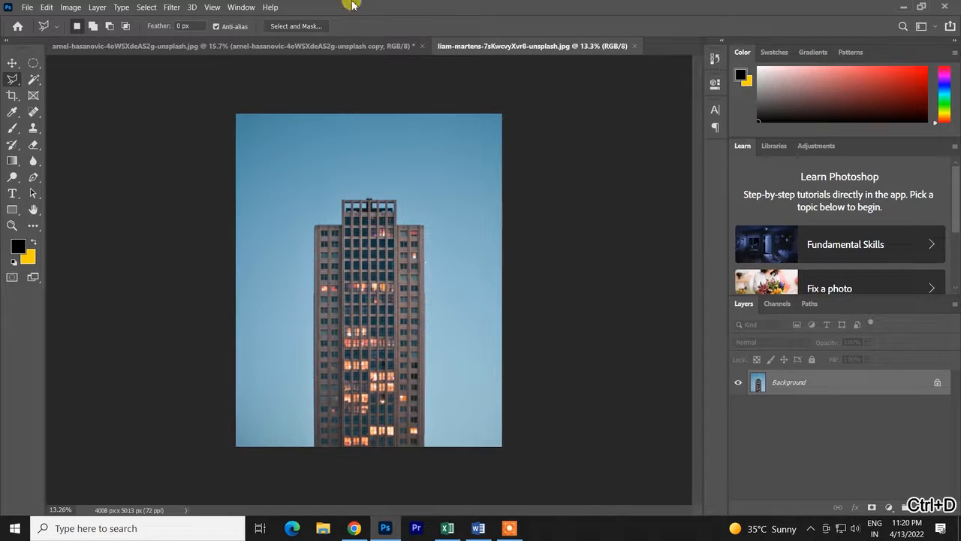
left_click(365, 45)
key("ctrl+v")
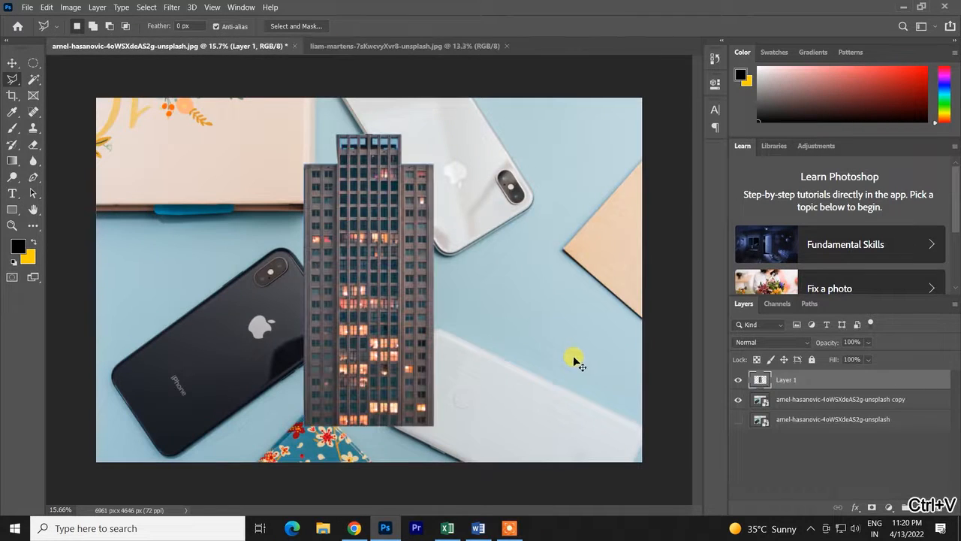
Step: Try moving the pasted skyscraper around the phones photo and undo the moves
key("v")
mouse_move(372, 248)
left_mouse_down()
mouse_move(393, 240)
mouse_move(403, 279)
mouse_move(405, 261)
left_mouse_up()
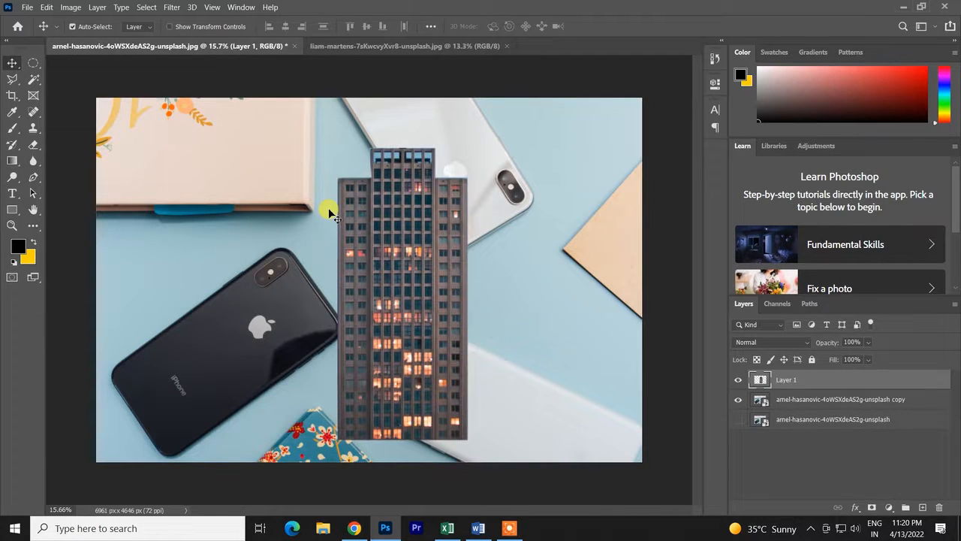
left_click_drag(392, 271, 371, 247)
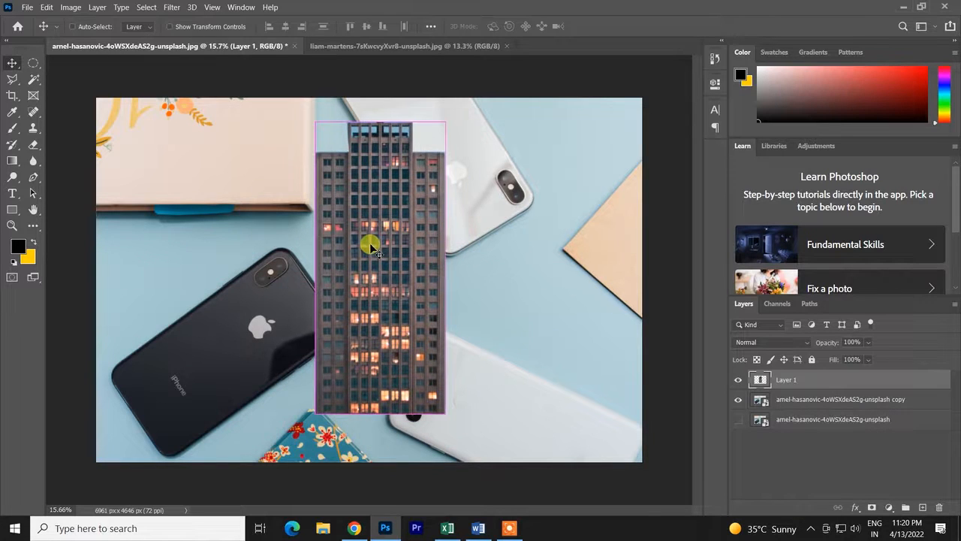
key("ctrl+z")
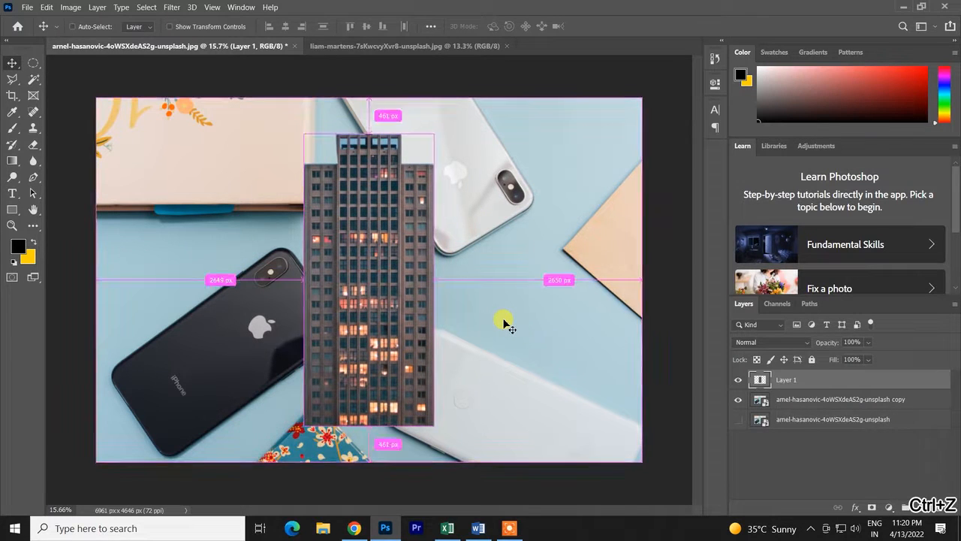
key("z")
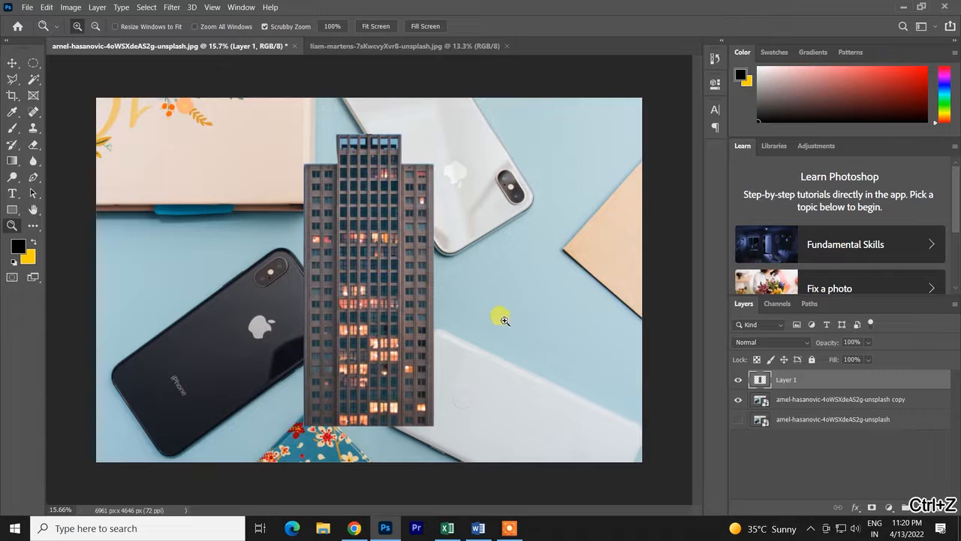
key("ctrl+z")
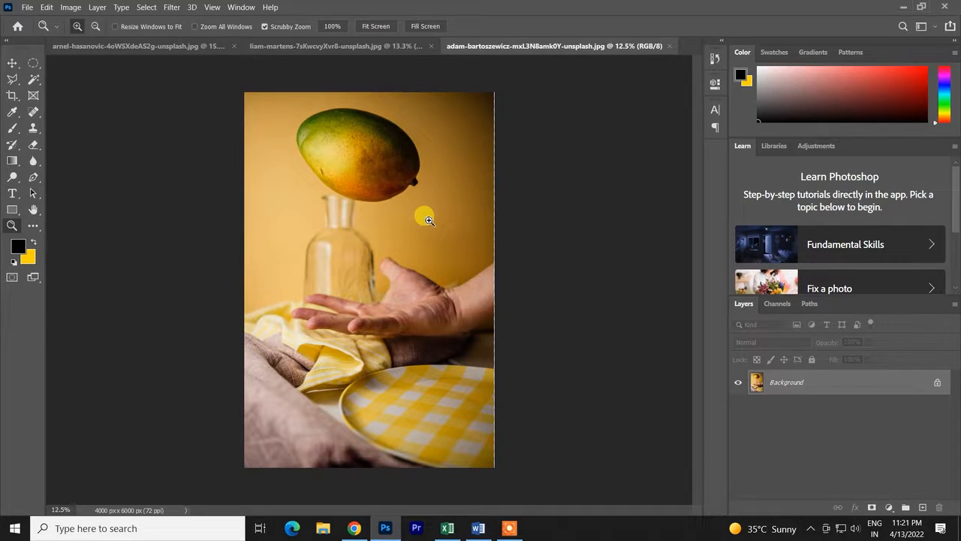
Step: Set up the Magnetic Lasso for the mango photo with width 74 px, contrast 77% and frequency 80
mouse_move(366, 187)
left_mouse_down()
mouse_move(383, 190)
mouse_move(403, 303)
left_mouse_up()
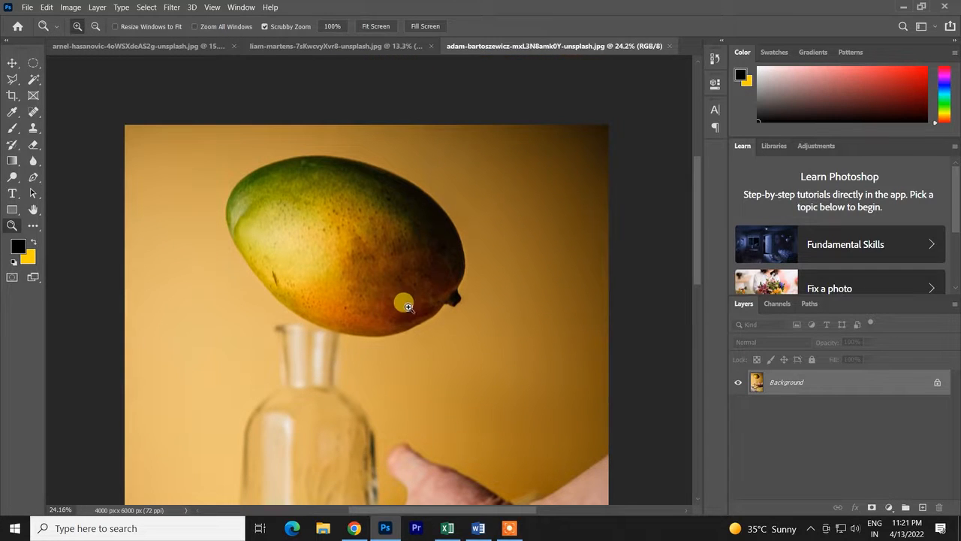
left_click(13, 78)
left_click_drag(16, 79, 31, 87)
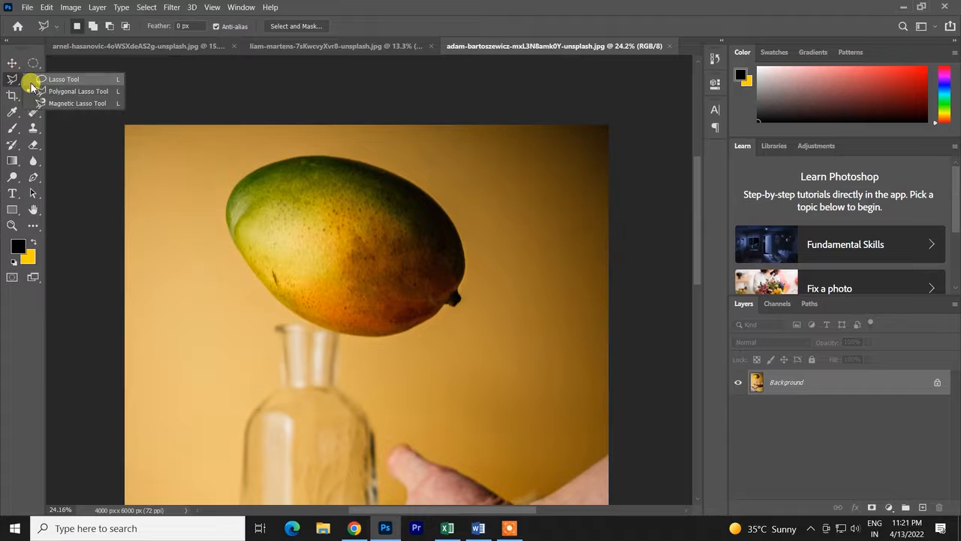
left_click(64, 103)
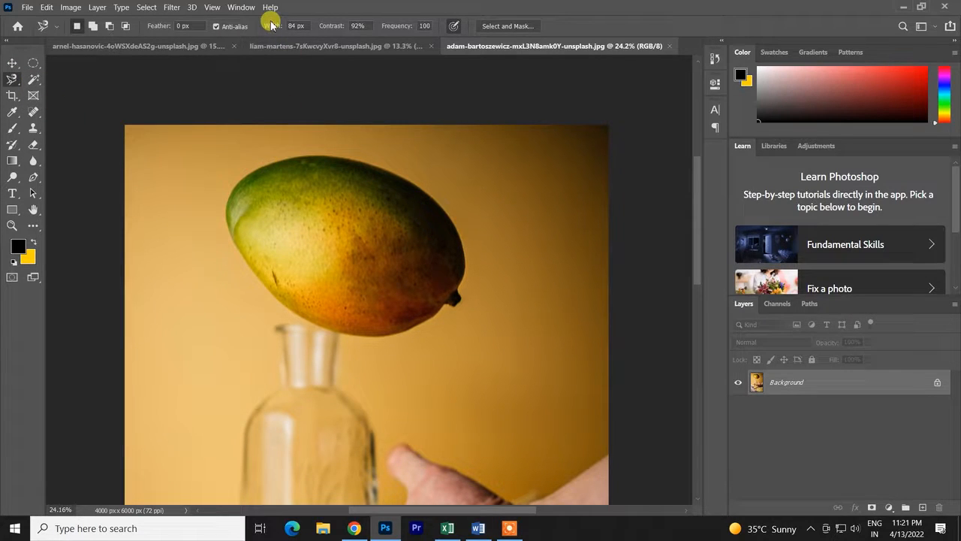
left_click_drag(268, 23, 267, 30)
left_click_drag(333, 28, 322, 26)
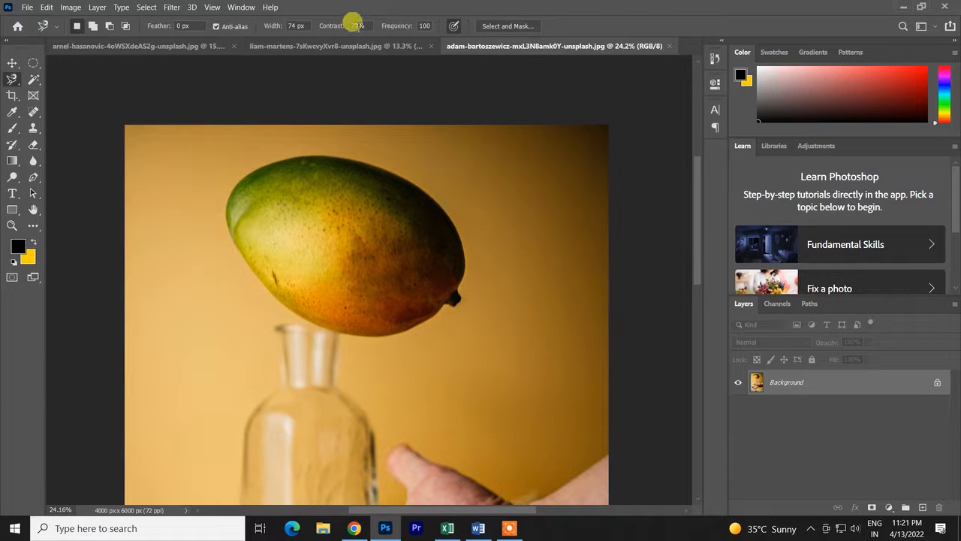
left_click_drag(392, 26, 388, 30)
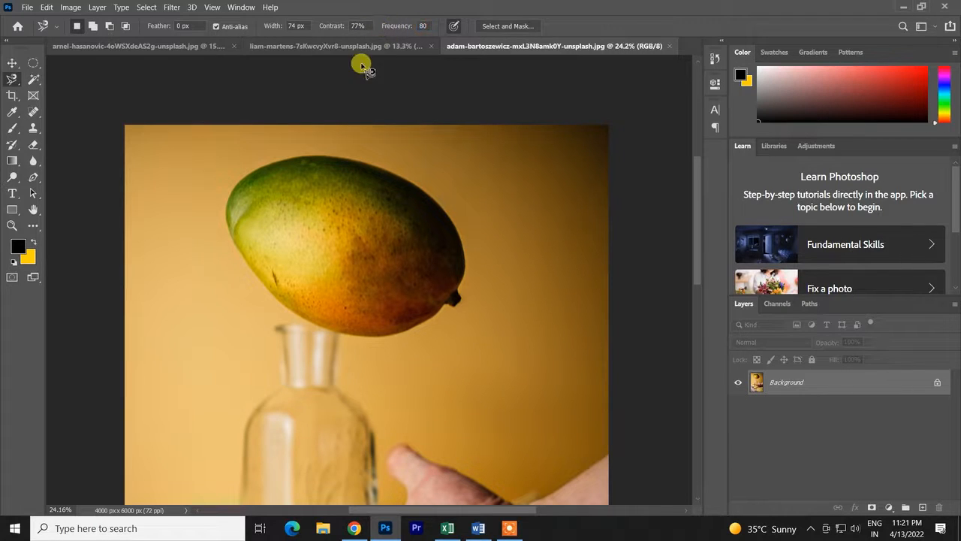
Step: Trace around the whole mango with the Magnetic Lasso to select it, and copy the selection
left_click(274, 165)
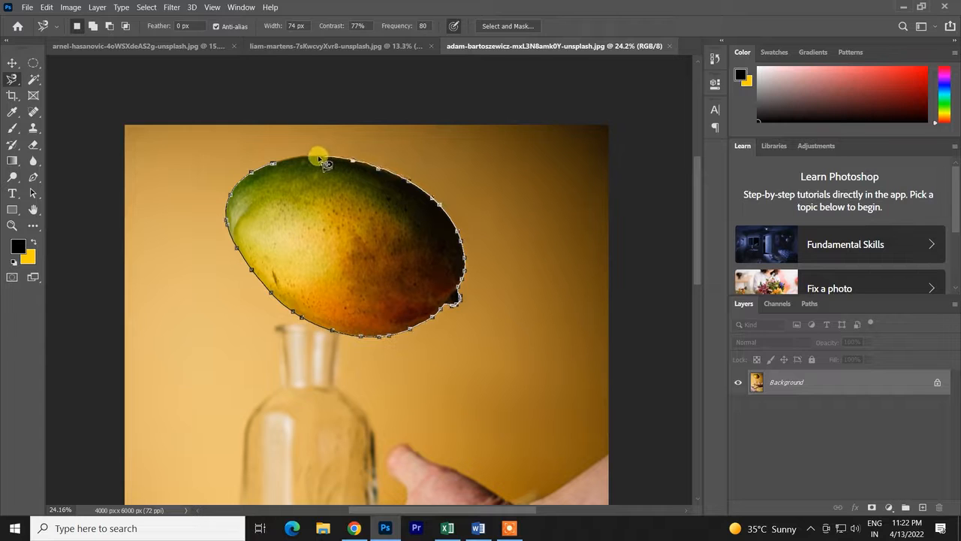
left_click(272, 164)
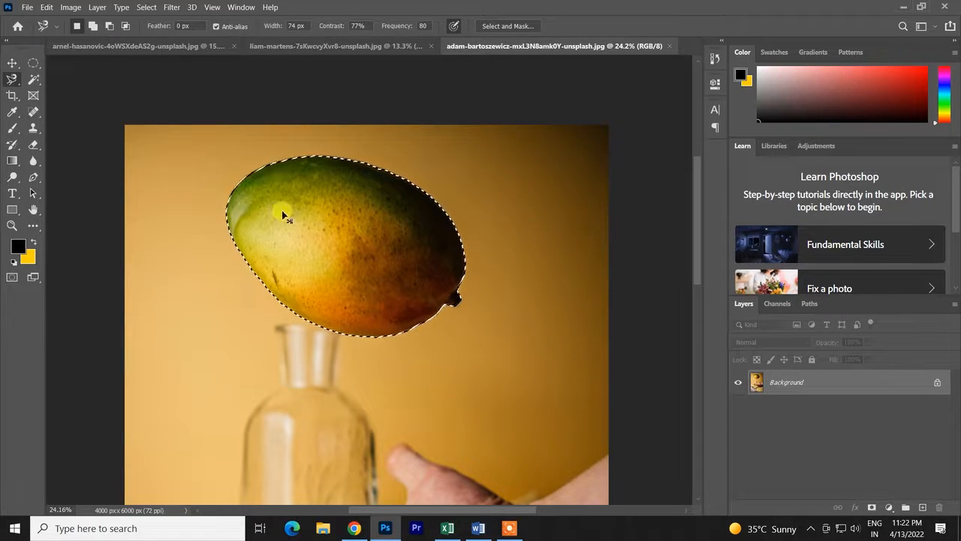
key("ctrl+c")
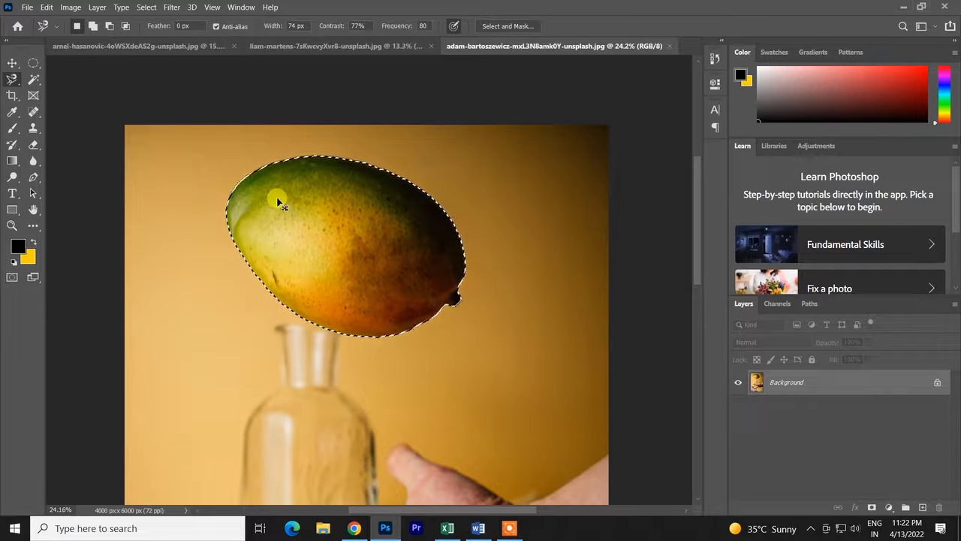
Step: Clear the selection around the mango and paste the copied mango into the phones photo
left_click(316, 45)
key("ctrl+d")
left_click(198, 46)
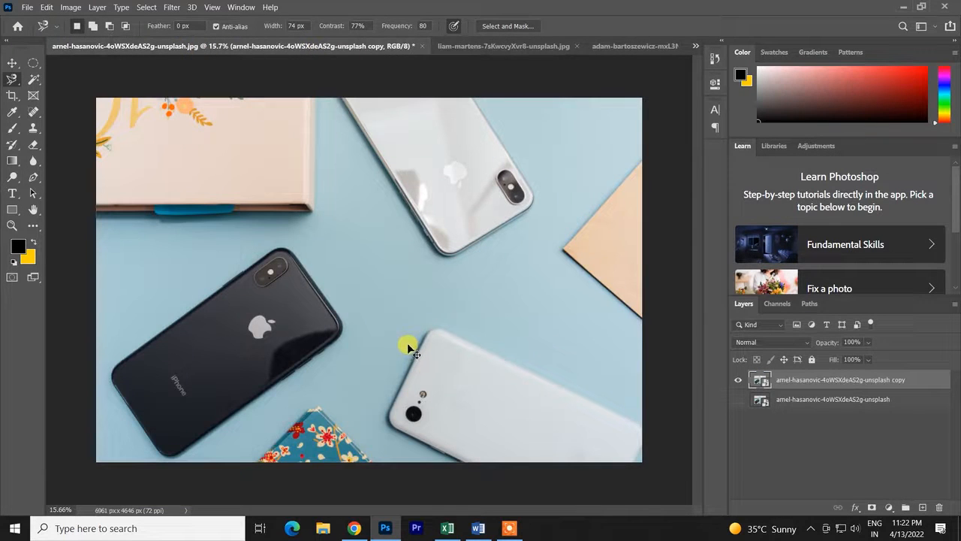
key("ctrl+v")
key("v")
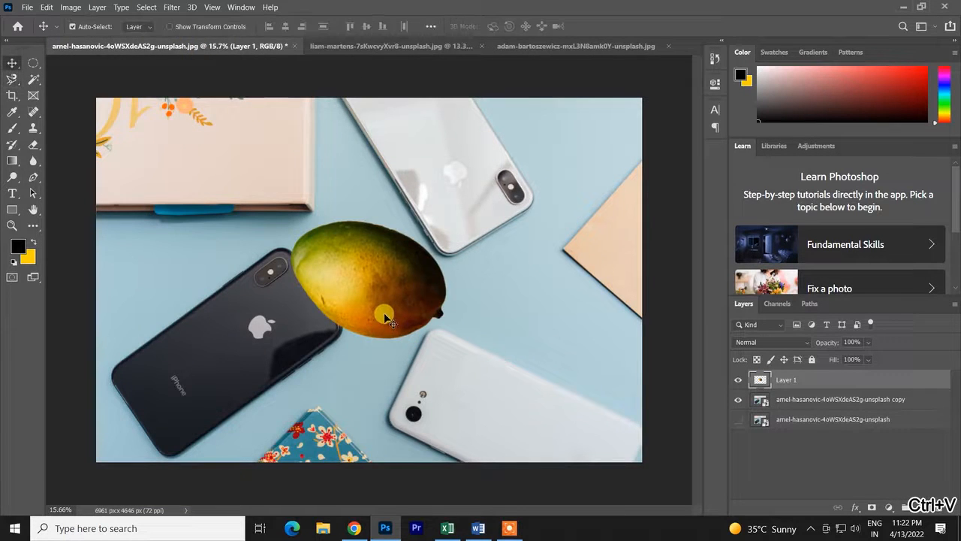
Step: Shift the pasted mango toward the silver phone and examine its cut-out edges up close
scroll(392, 286, "up", 5)
scroll(397, 300, "up", 4)
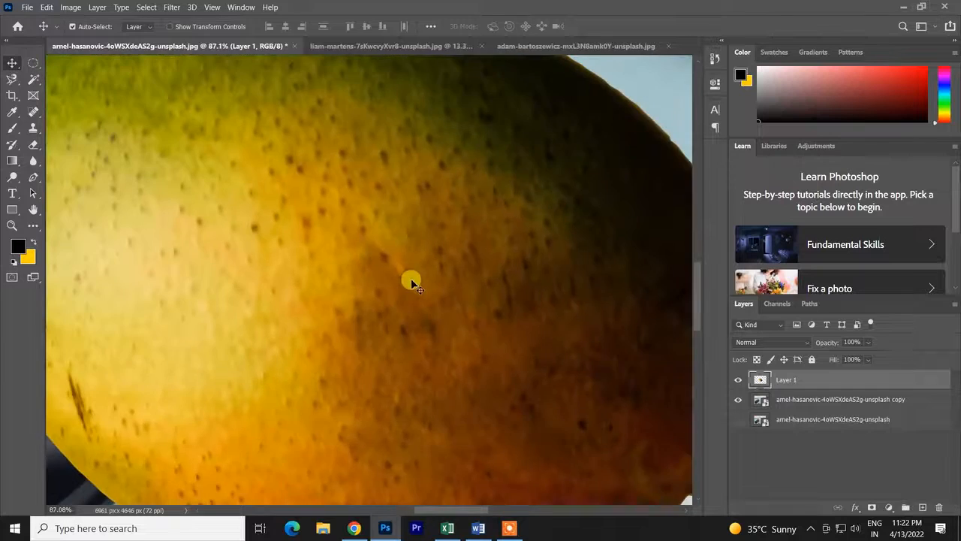
scroll(440, 208, "up", 2)
scroll(440, 208, "down", 6)
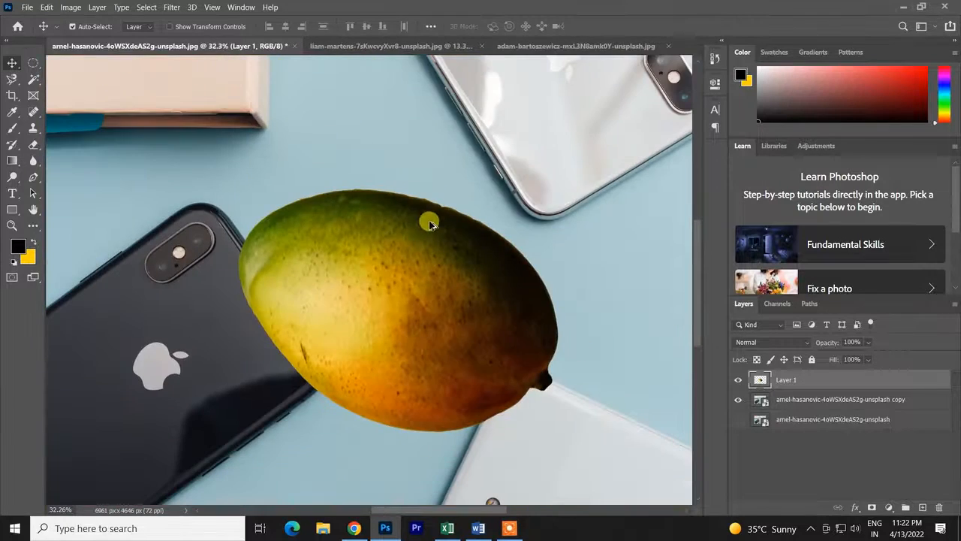
left_click_drag(386, 304, 434, 189)
scroll(380, 247, "up", 12)
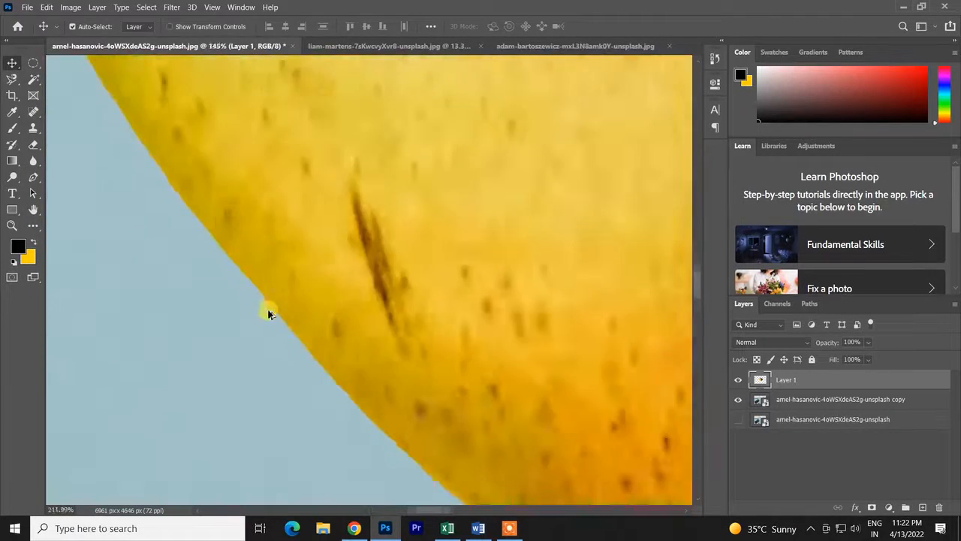
scroll(270, 306, "down", 15)
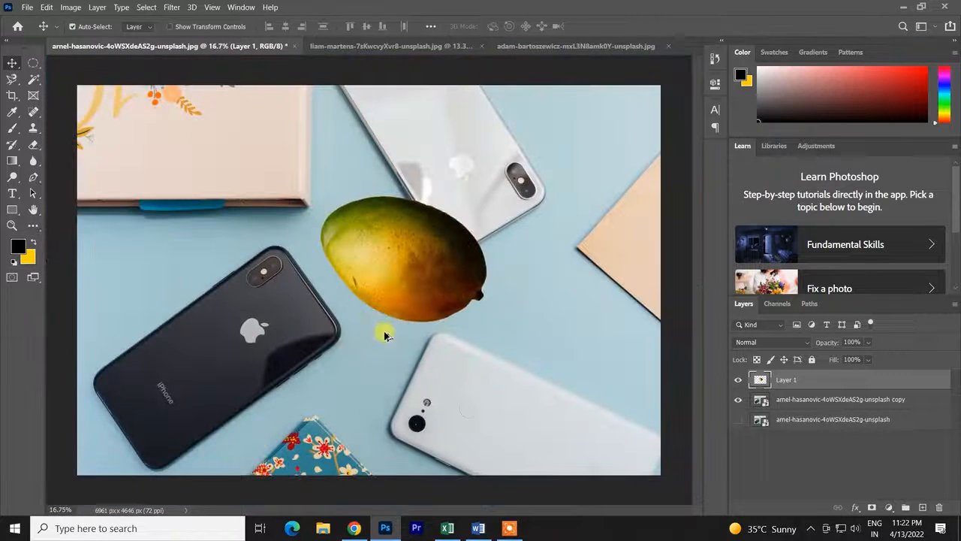
Step: Try the pasted mango in different positions among the phones, compare it with the source photo, and delete it from the phones photo
left_click_drag(405, 287, 380, 275)
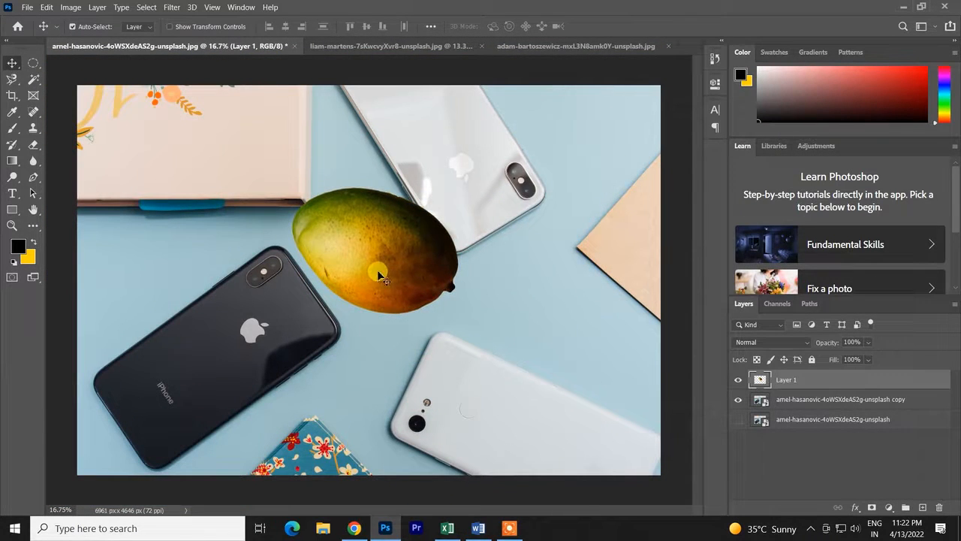
left_click_drag(377, 275, 257, 262)
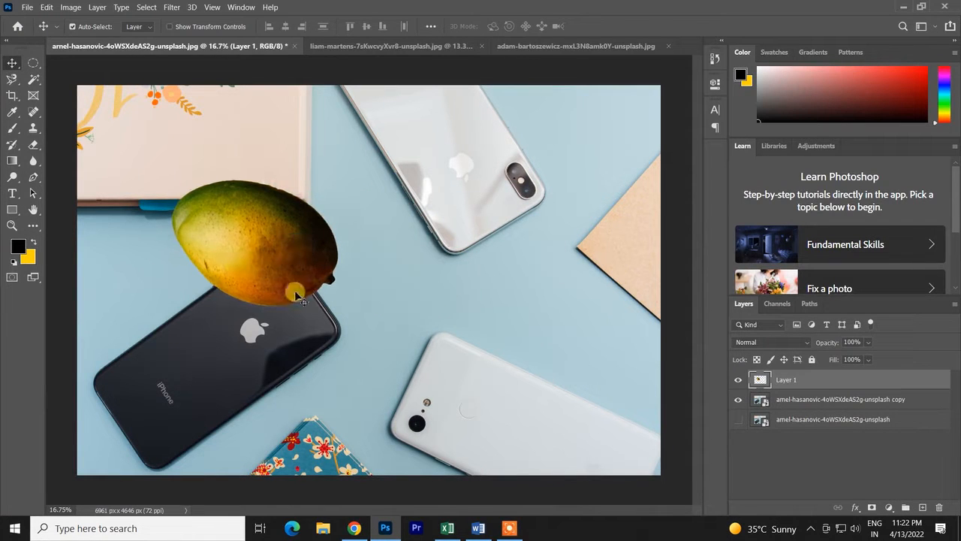
left_click(511, 46)
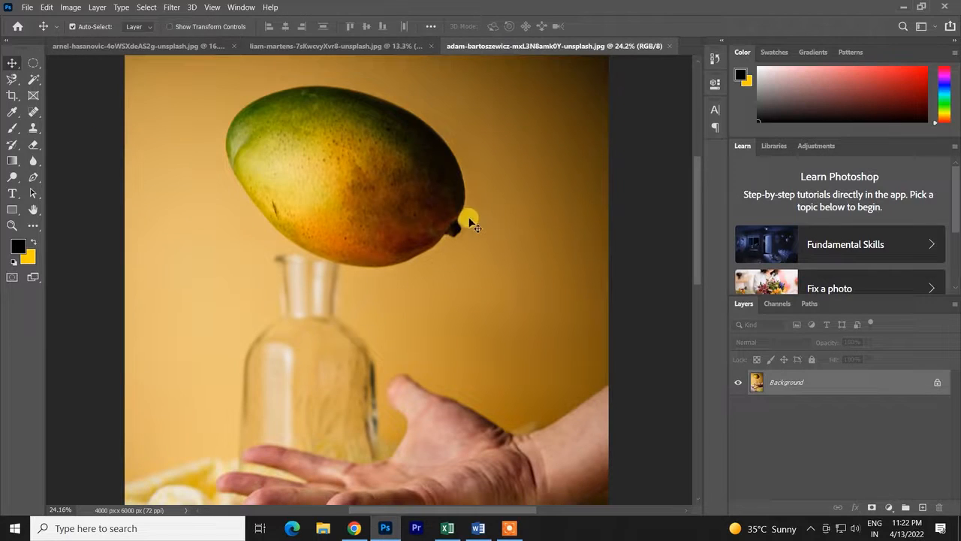
left_click(144, 47)
left_click_drag(287, 253, 408, 227)
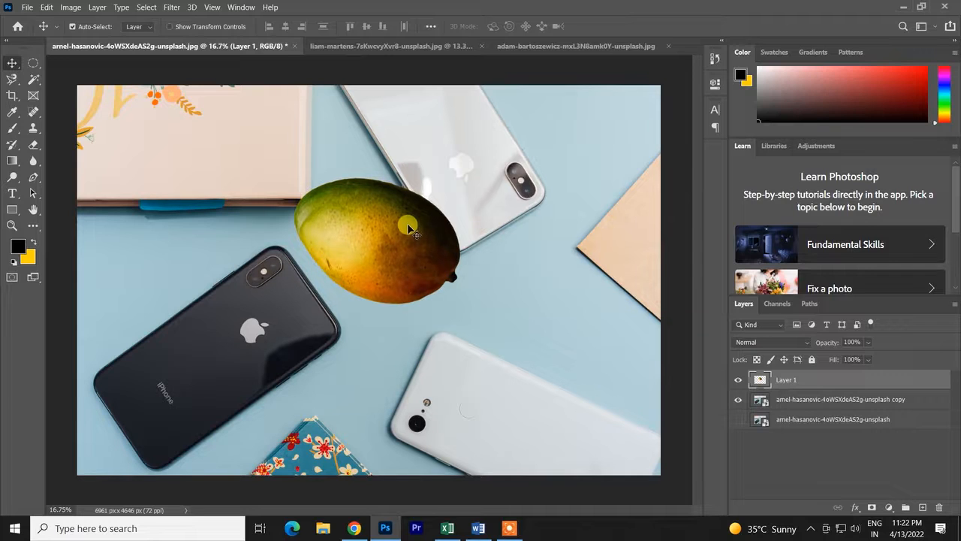
left_click_drag(408, 227, 409, 234)
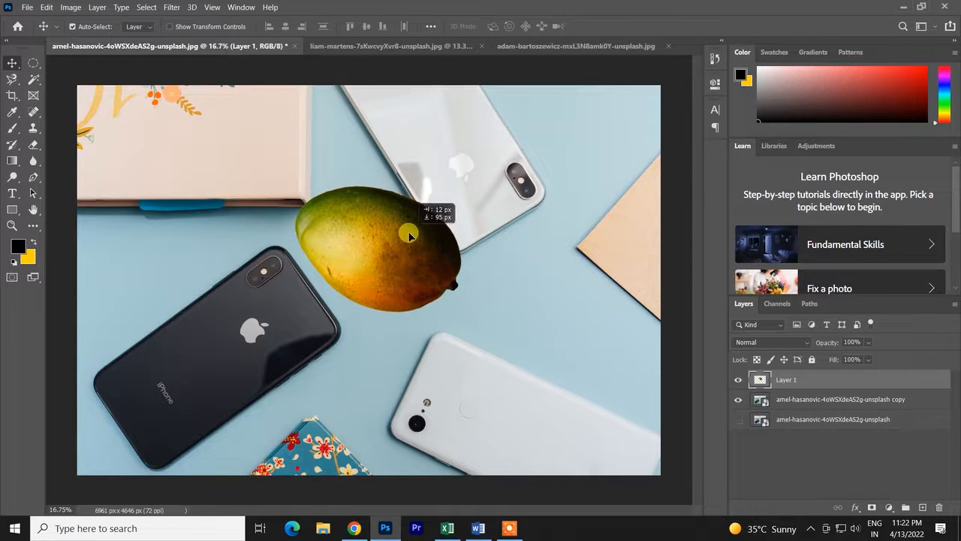
key("Delete")
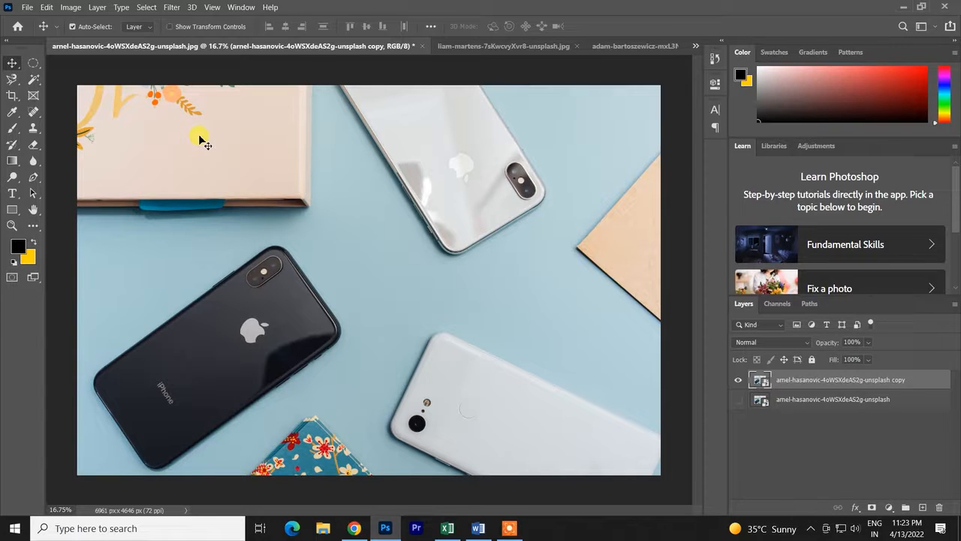
Step: Activate the Magic Wand tool and show the selection tools grouped with it
left_click(33, 79)
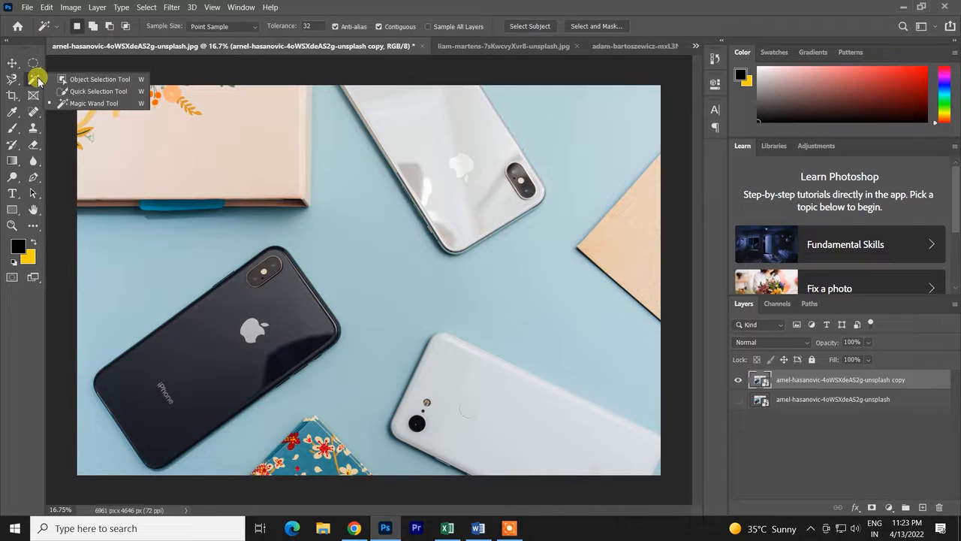